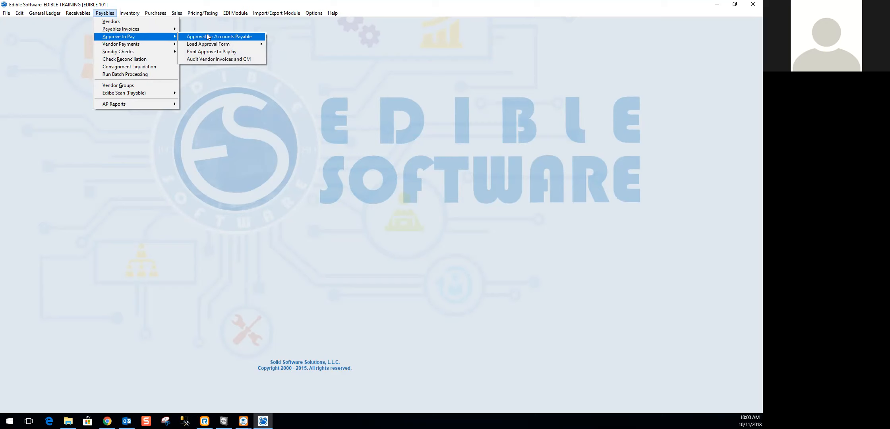
# Step: Open the audit of vendor invoices and credit memos and load the list for all vendors
pyautogui.moveTo(211, 47)
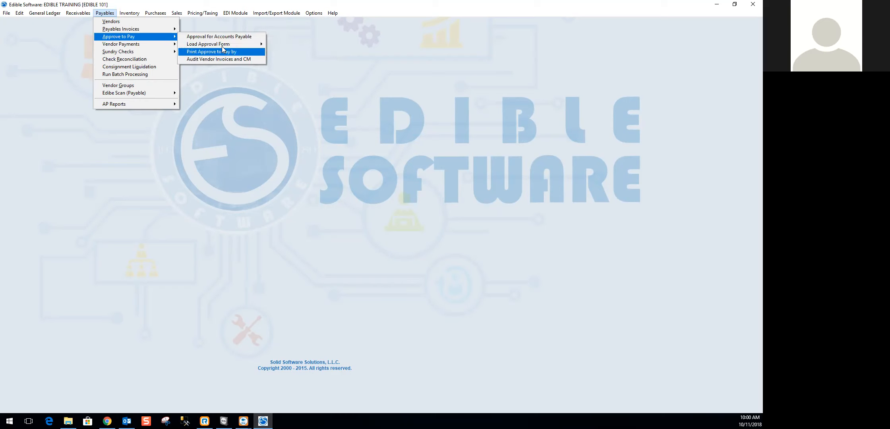
pyautogui.moveTo(238, 44)
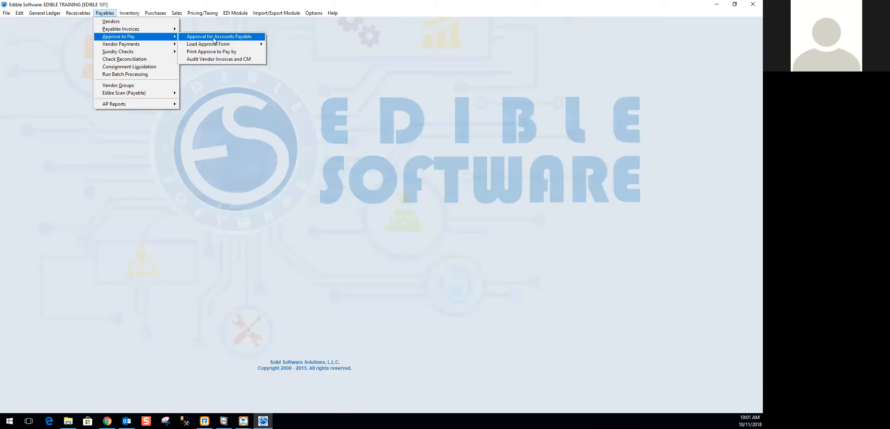
pyautogui.click(218, 59)
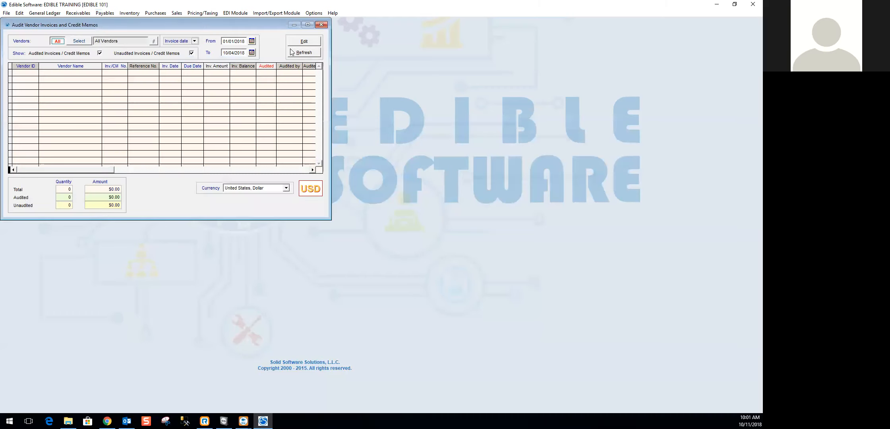
pyautogui.click(302, 42)
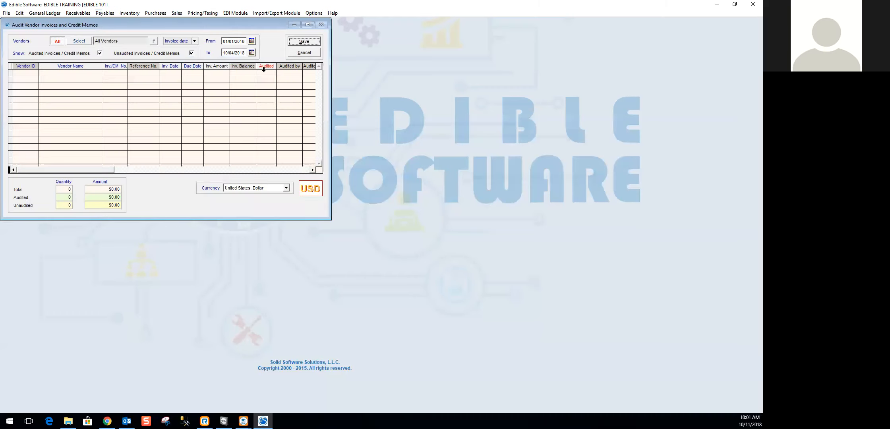
pyautogui.click(297, 52)
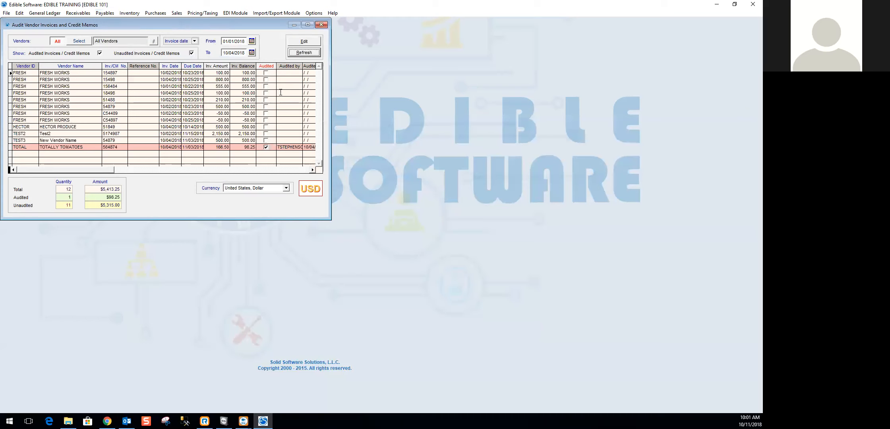
# Step: Mark the first and third FRESH WORKS invoices as audited
pyautogui.click(315, 42)
pyautogui.click(266, 73)
pyautogui.click(266, 87)
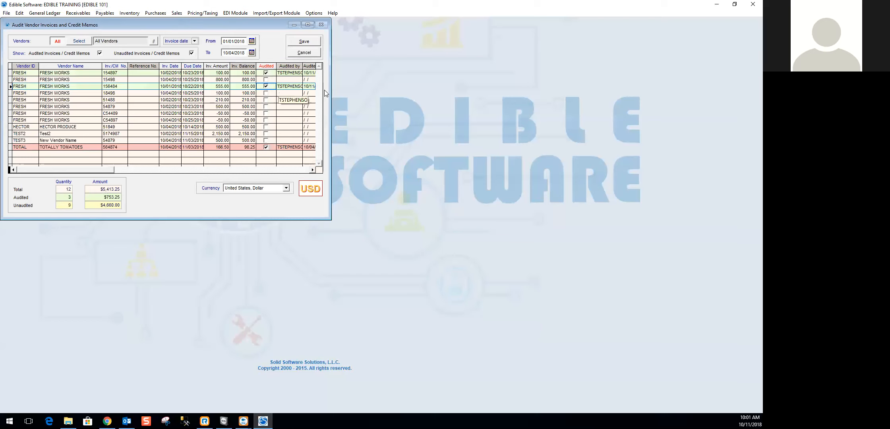
pyautogui.moveTo(330, 90); pyautogui.dragTo(381, 91)
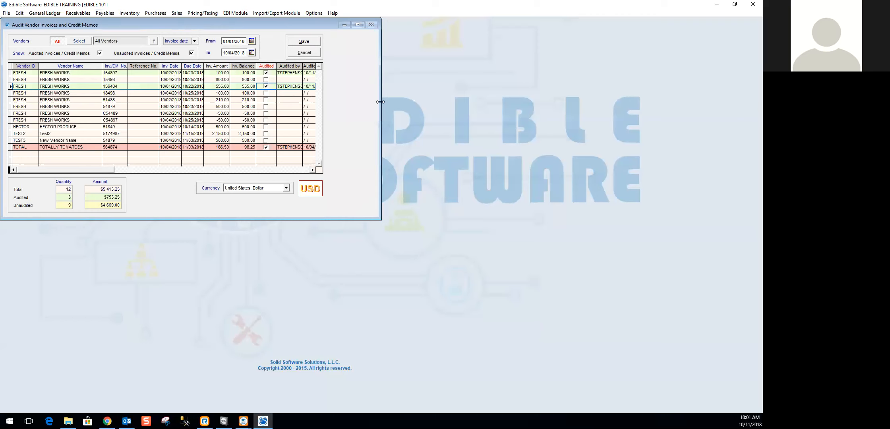
pyautogui.moveTo(381, 102); pyautogui.dragTo(333, 102)
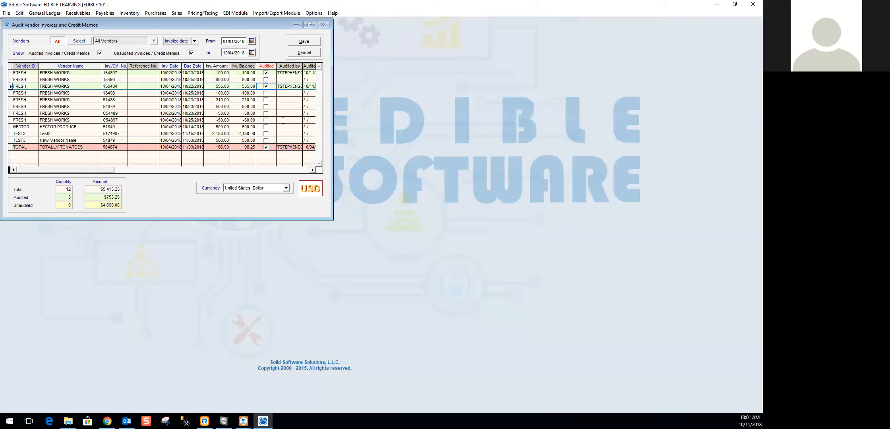
# Step: Clear the audited marks from the first and third FRESH WORKS invoices and close the audit without saving
pyautogui.click(266, 87)
pyautogui.click(266, 73)
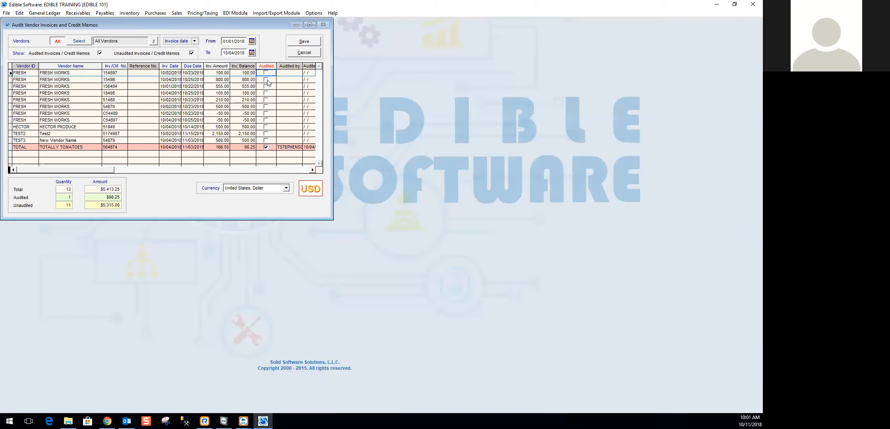
pyautogui.click(296, 54)
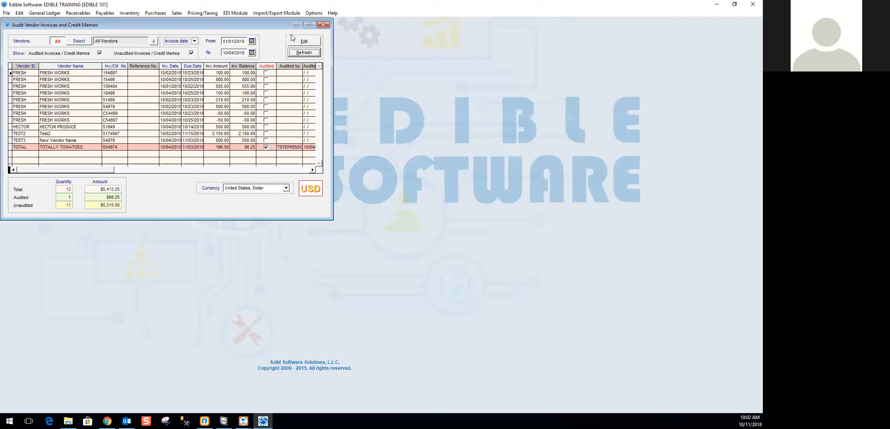
pyautogui.click(324, 25)
# Step: Open the Approval for Accounts Payable and enlarge its window
pyautogui.click(134, 16)
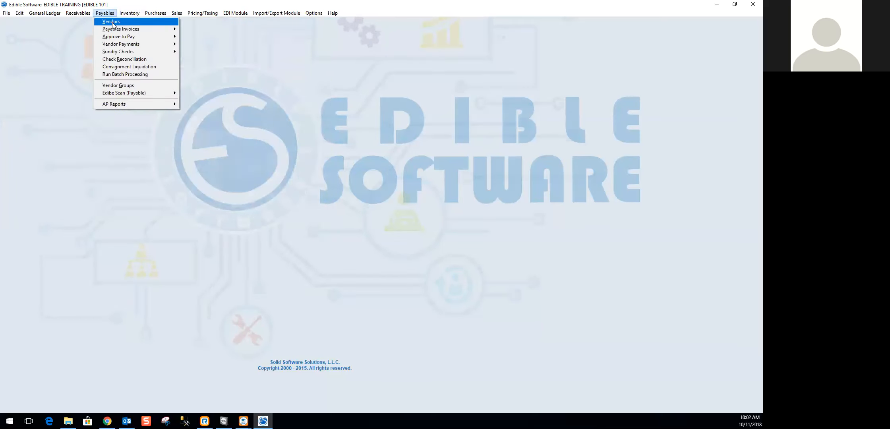
pyautogui.moveTo(151, 39)
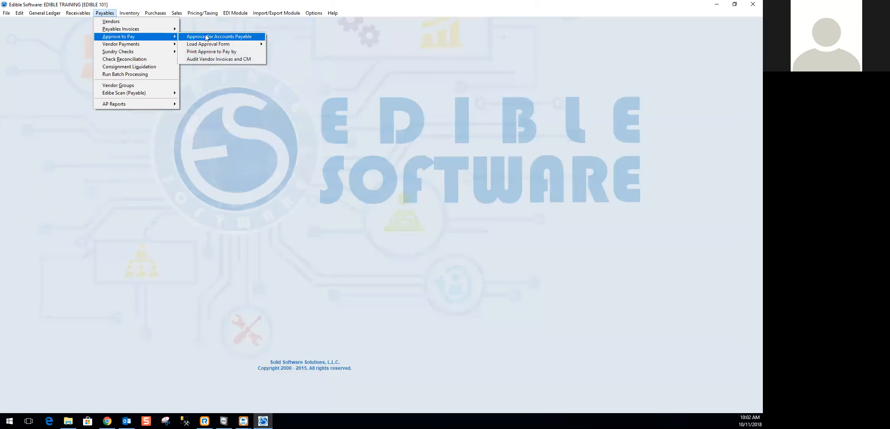
pyautogui.click(206, 35)
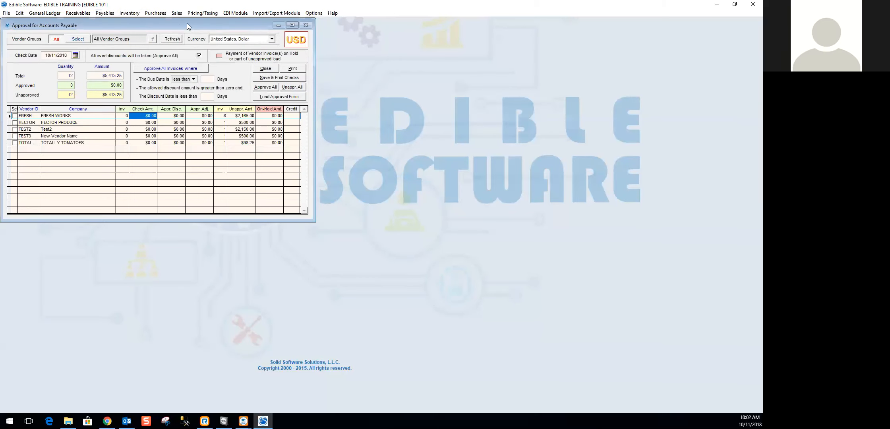
pyautogui.moveTo(195, 29); pyautogui.dragTo(324, 78)
pyautogui.click(421, 70)
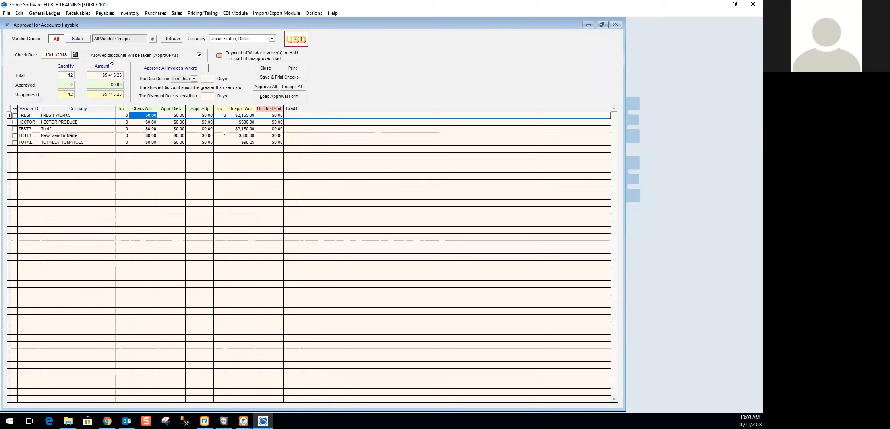
# Step: Try approving all vendors' invoices at once and unapprove them all again
pyautogui.click(66, 55)
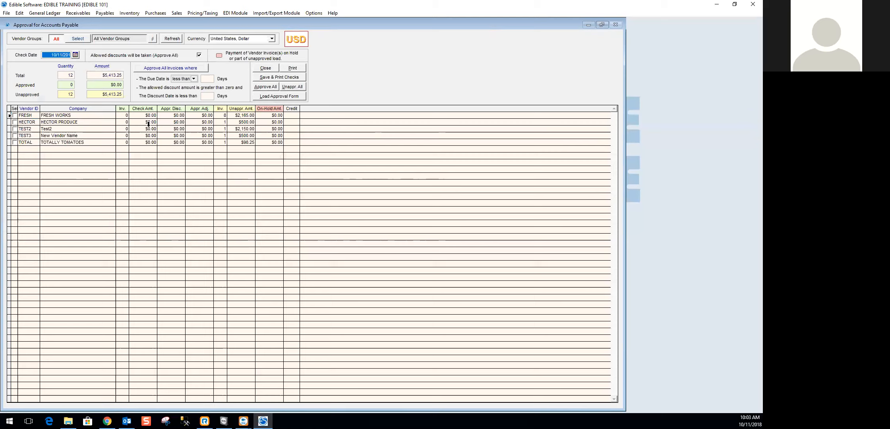
pyautogui.click(81, 74)
pyautogui.click(257, 87)
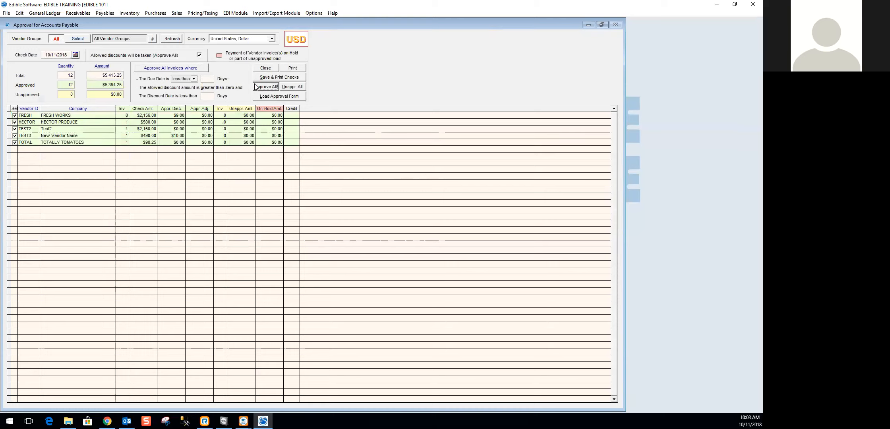
pyautogui.click(289, 88)
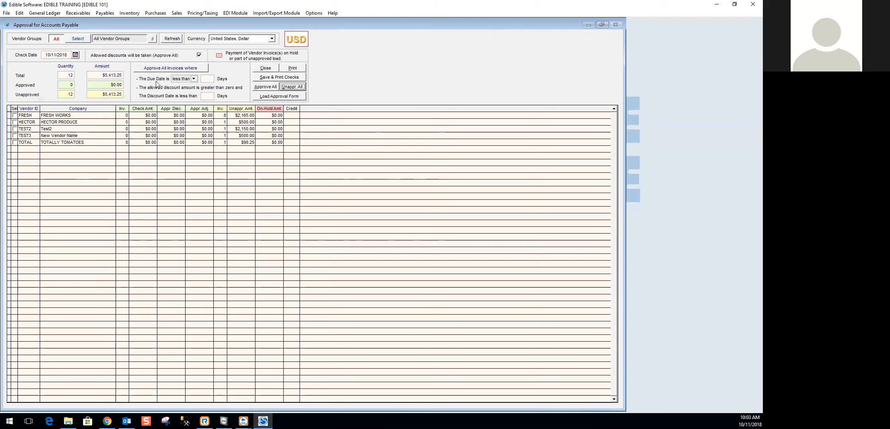
# Step: Review the due date and discount date conditions available for bulk invoice approval
pyautogui.click(194, 79)
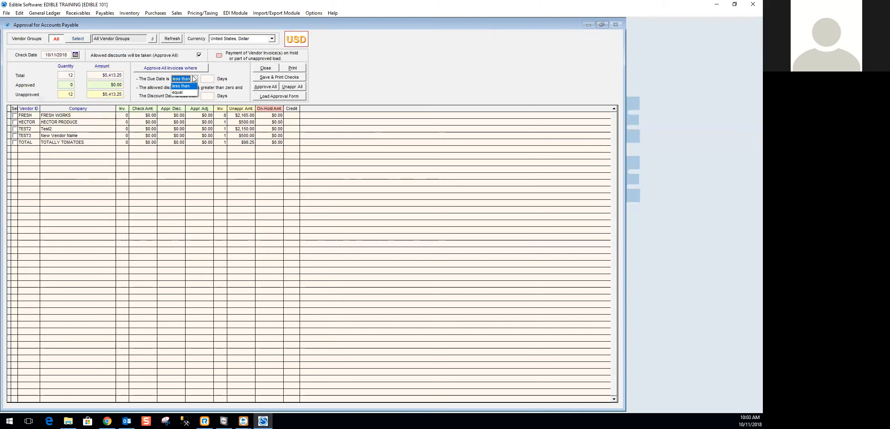
pyautogui.click(195, 78)
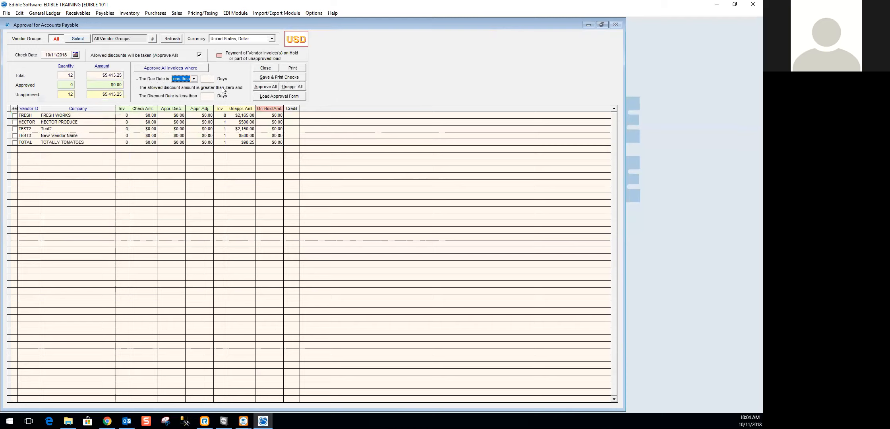
pyautogui.click(203, 97)
# Step: Approve the HECTOR PRODUCE balance for payment
pyautogui.click(138, 115)
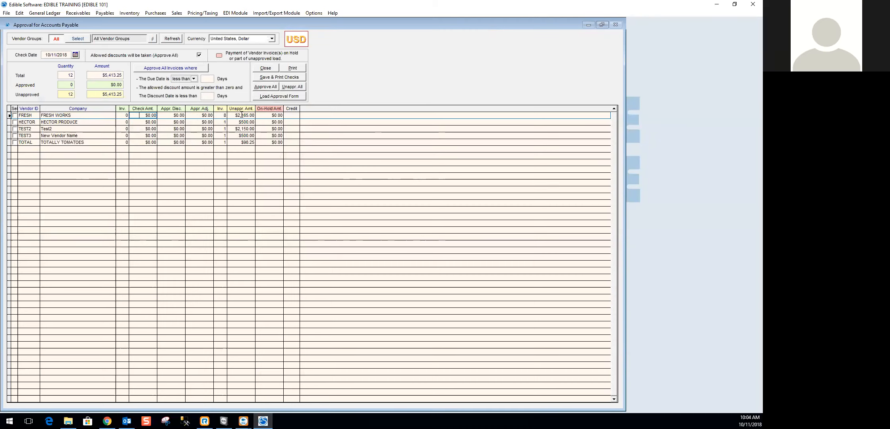
pyautogui.click(221, 115)
pyautogui.click(235, 115)
pyautogui.click(15, 124)
pyautogui.click(15, 122)
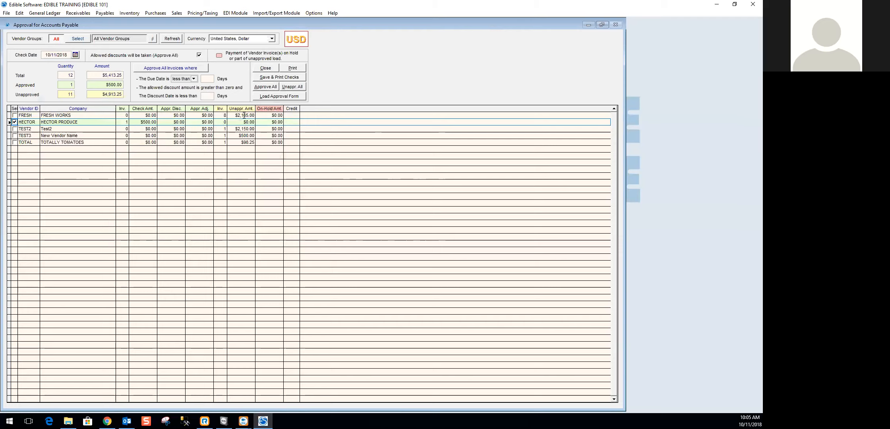
# Step: Approve the first two FRESH WORKS invoices, 555.00 and 100.00, in the vendor's invoice selection and save
pyautogui.doubleClick(151, 115)
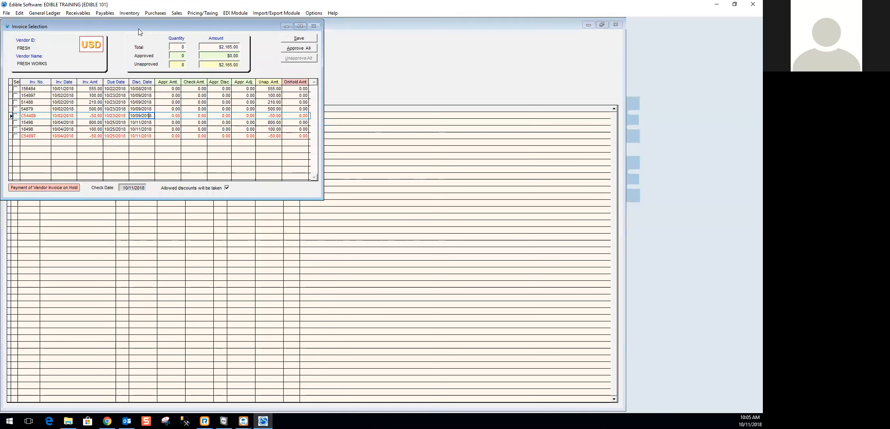
pyautogui.moveTo(141, 26); pyautogui.dragTo(448, 43)
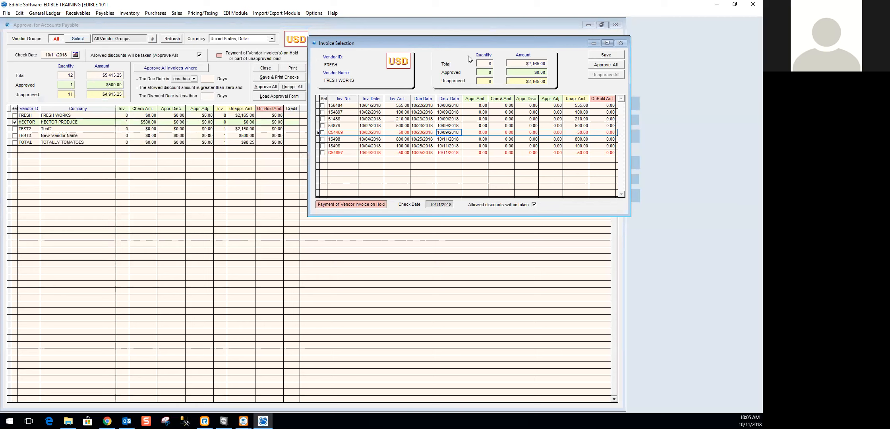
pyautogui.moveTo(464, 45); pyautogui.dragTo(282, 53)
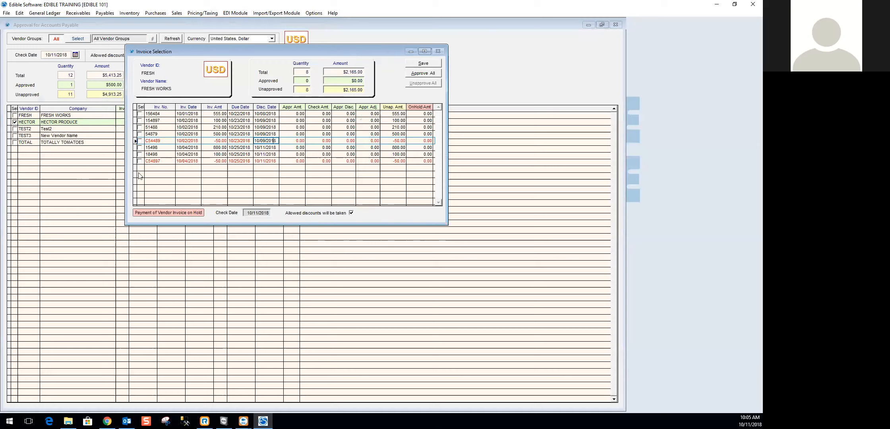
pyautogui.click(140, 115)
pyautogui.click(140, 121)
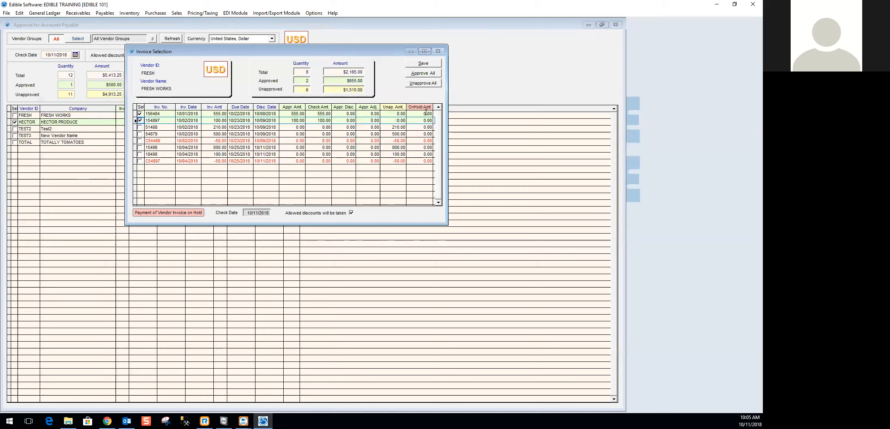
pyautogui.click(423, 64)
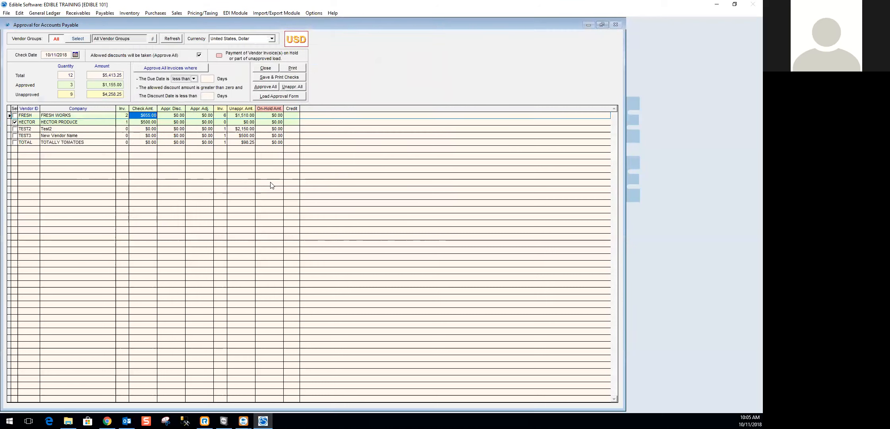
# Step: Add the FRESH WORKS credit memo of -50.00 dated 10/02/2018 to the approved items and save
pyautogui.doubleClick(147, 115)
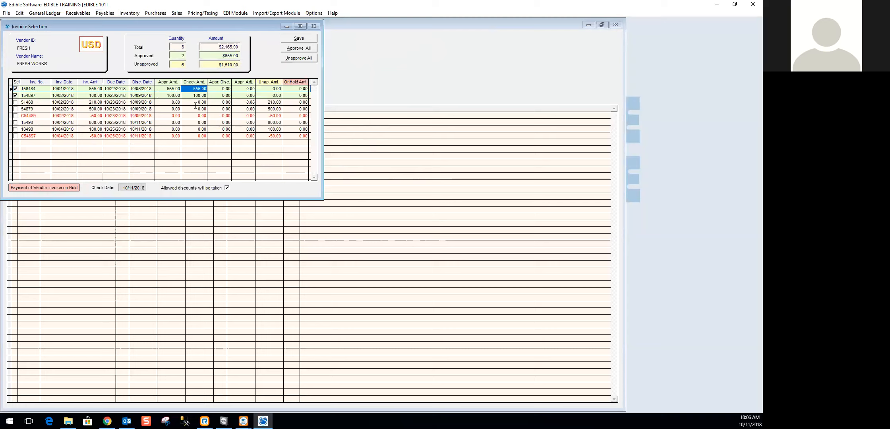
pyautogui.click(15, 115)
pyautogui.click(15, 136)
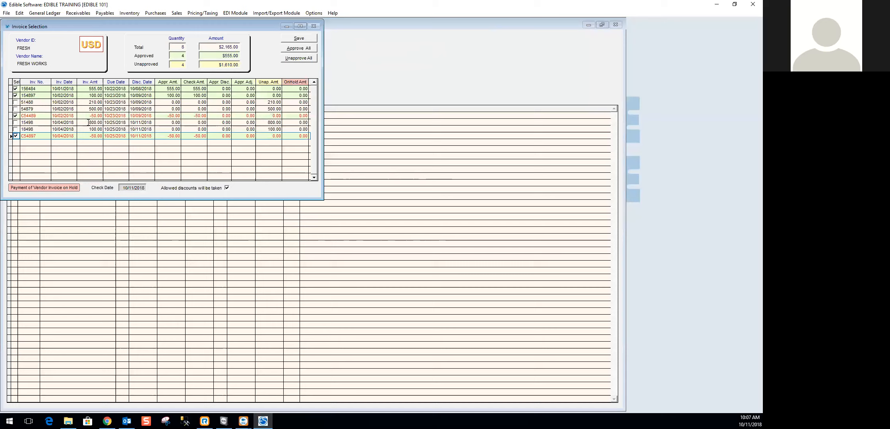
pyautogui.click(15, 136)
pyautogui.click(299, 38)
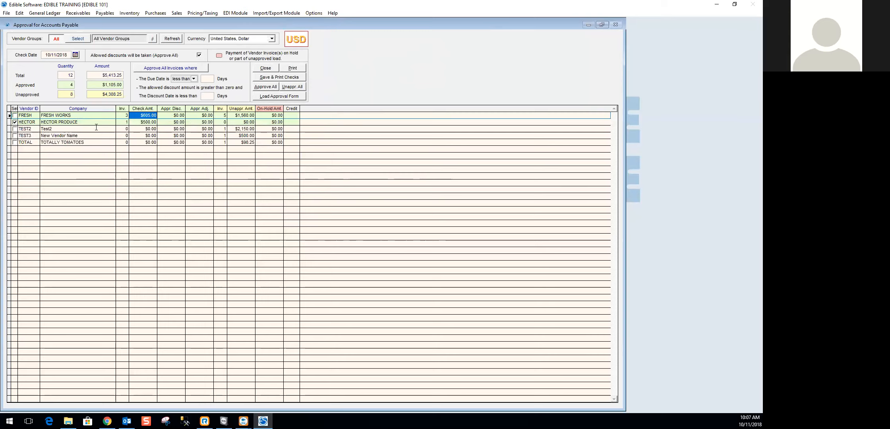
# Step: Approve a partial payment of $1,000.00 on the Test2 vendor's invoice and save the selection
pyautogui.doubleClick(144, 129)
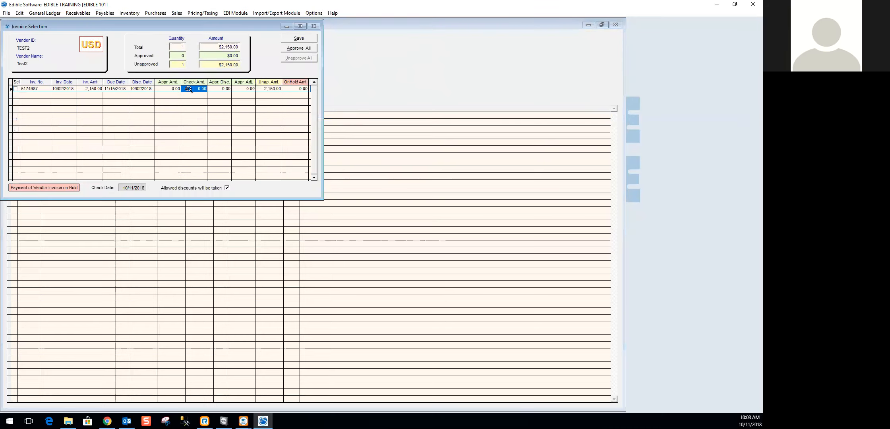
pyautogui.doubleClick(90, 89)
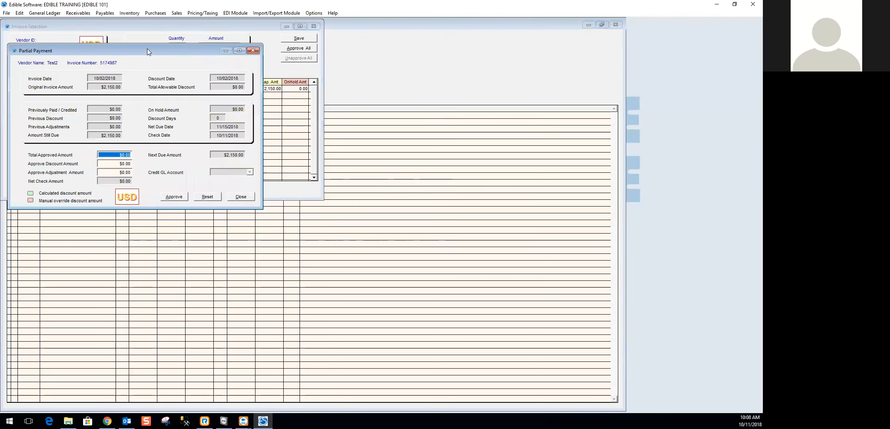
pyautogui.moveTo(147, 49); pyautogui.dragTo(347, 37)
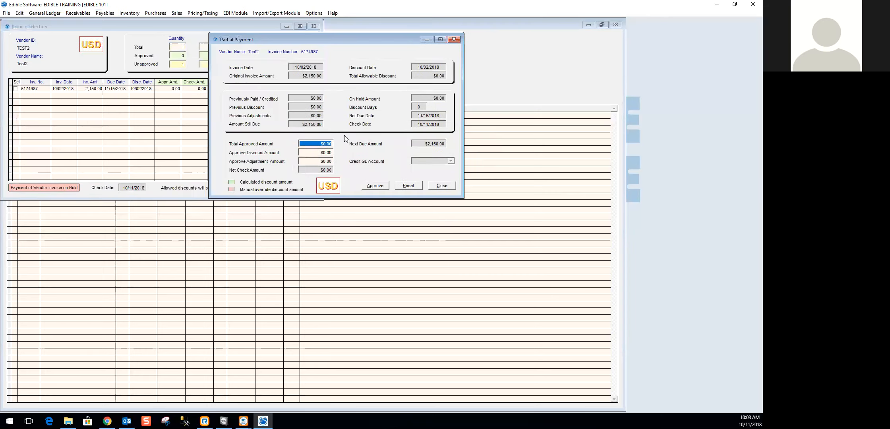
pyautogui.write('1000')
pyautogui.press('Tab')
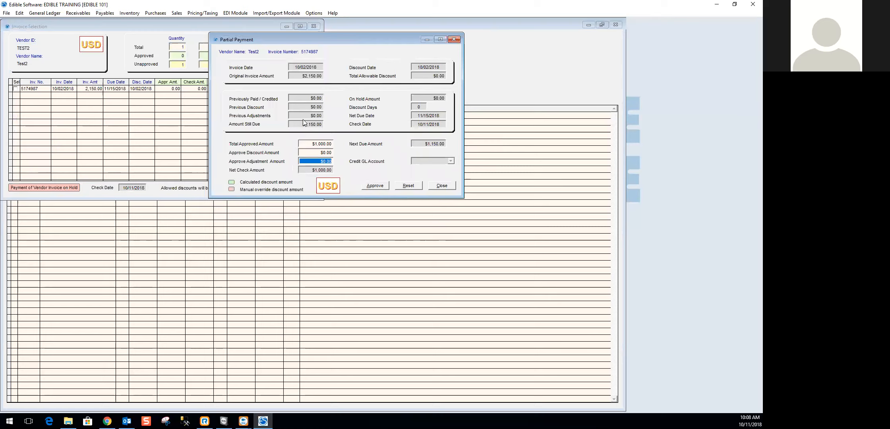
pyautogui.click(375, 186)
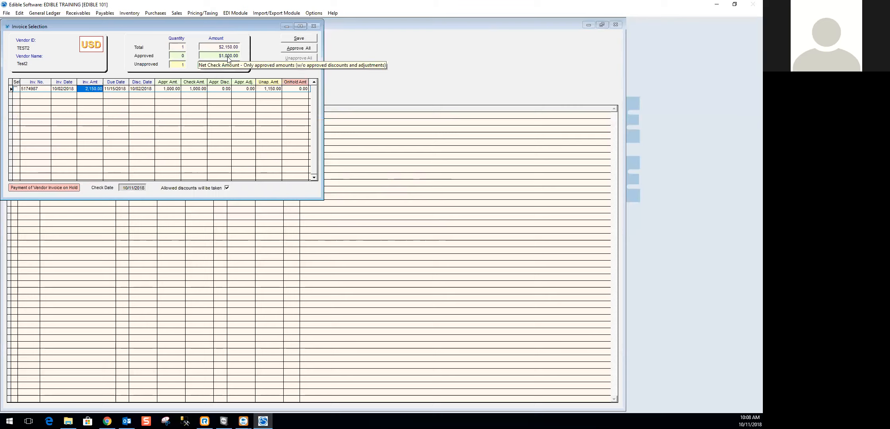
pyautogui.click(288, 39)
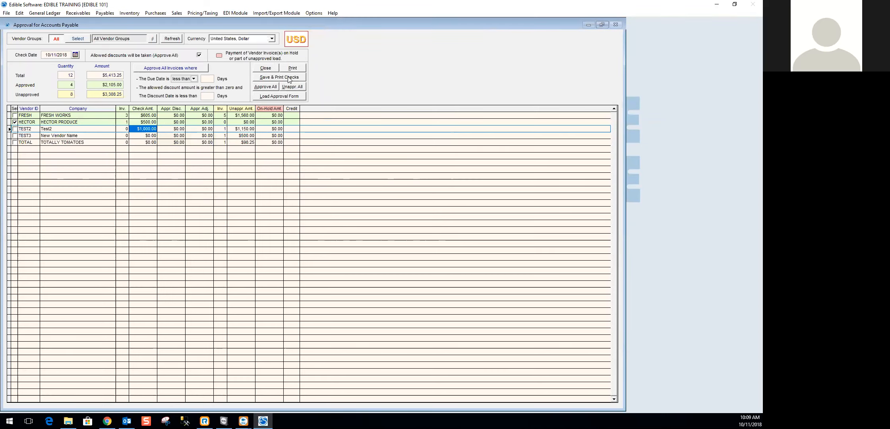
# Step: Close the accounts payable approval with its changes saved and open check printing for vendor payments
pyautogui.click(266, 69)
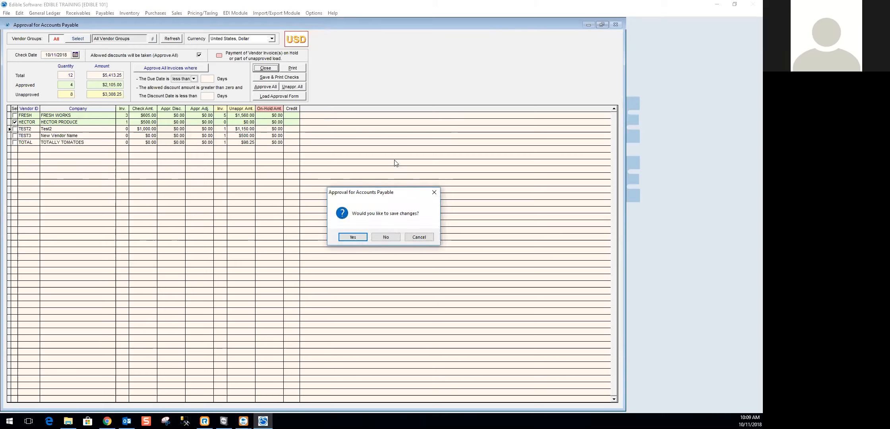
pyautogui.click(355, 237)
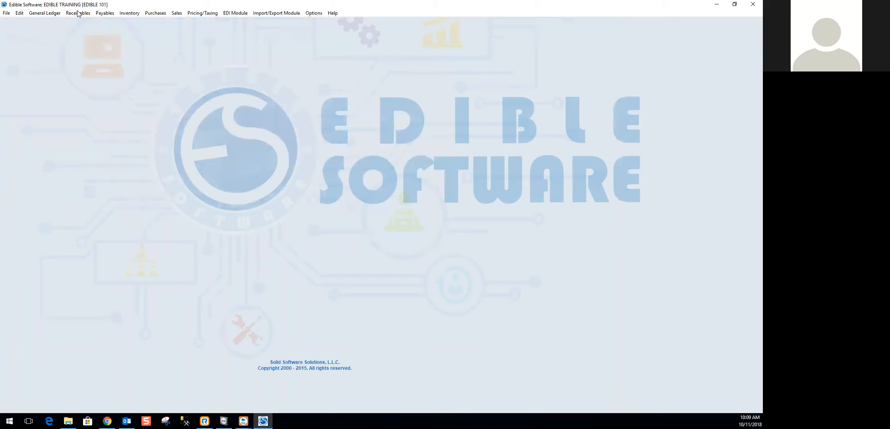
pyautogui.click(107, 13)
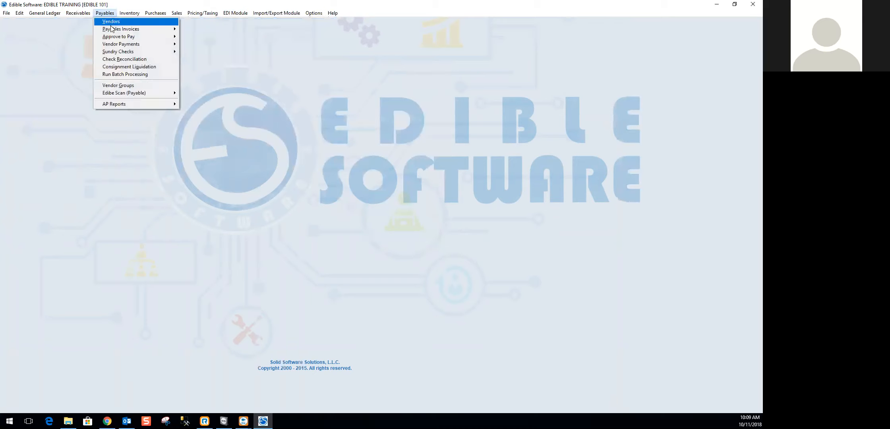
pyautogui.moveTo(136, 36)
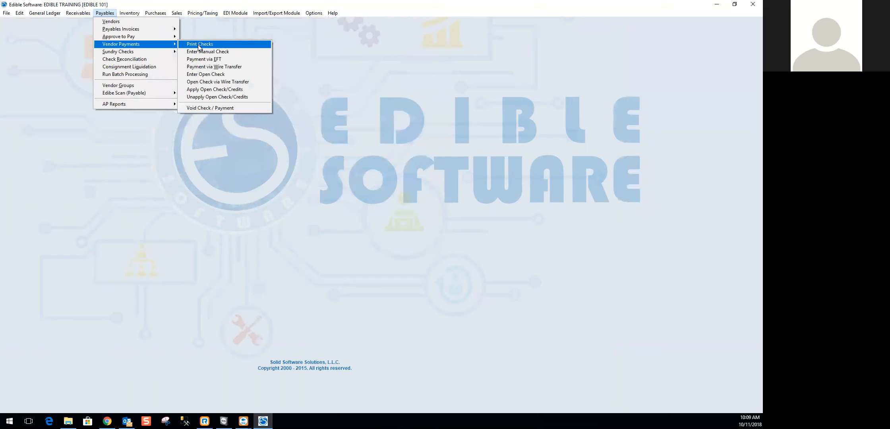
pyautogui.click(220, 45)
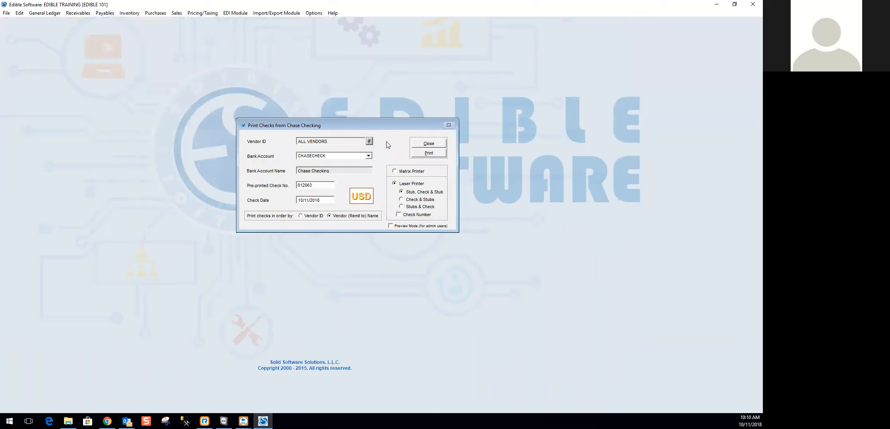
# Step: Limit the check run to FRESH WORKS by deselecting HECTOR PRODUCE and Test2 in the vendor selection
pyautogui.moveTo(377, 124); pyautogui.dragTo(389, 141)
pyautogui.click(382, 158)
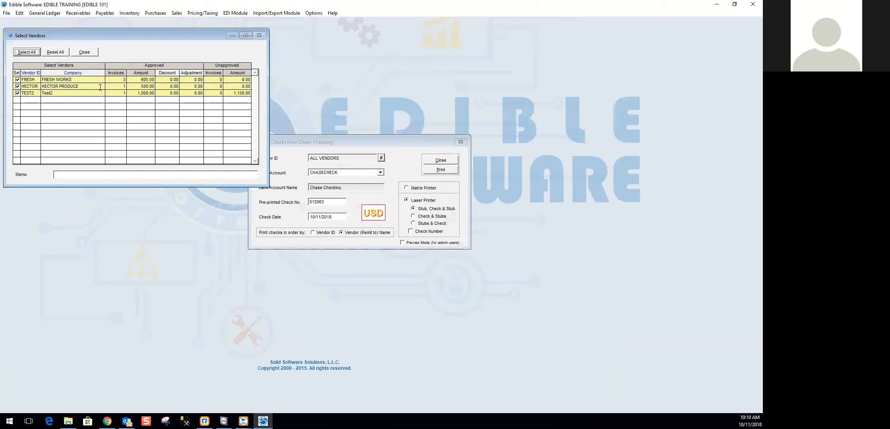
pyautogui.click(17, 86)
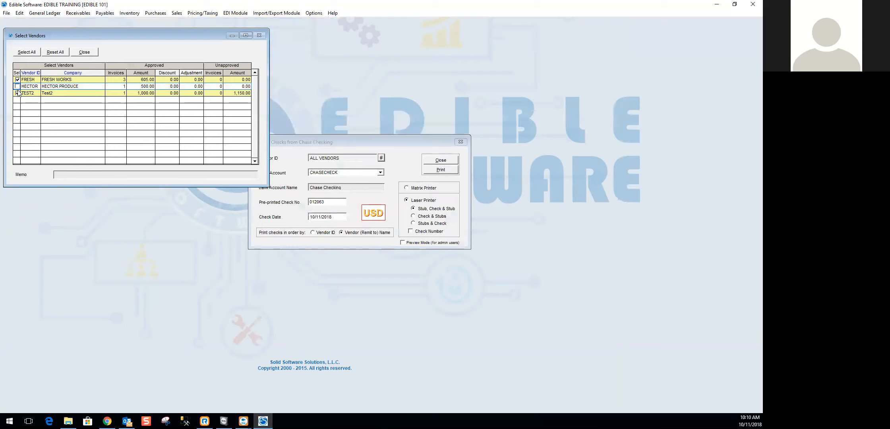
pyautogui.click(18, 93)
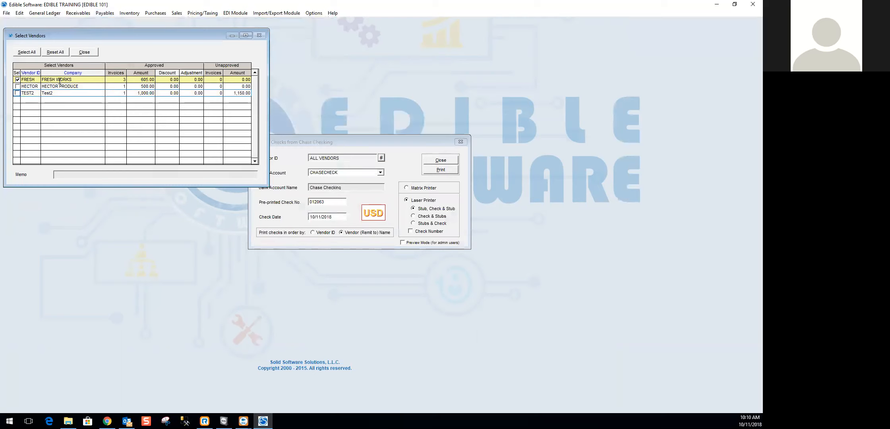
pyautogui.click(89, 52)
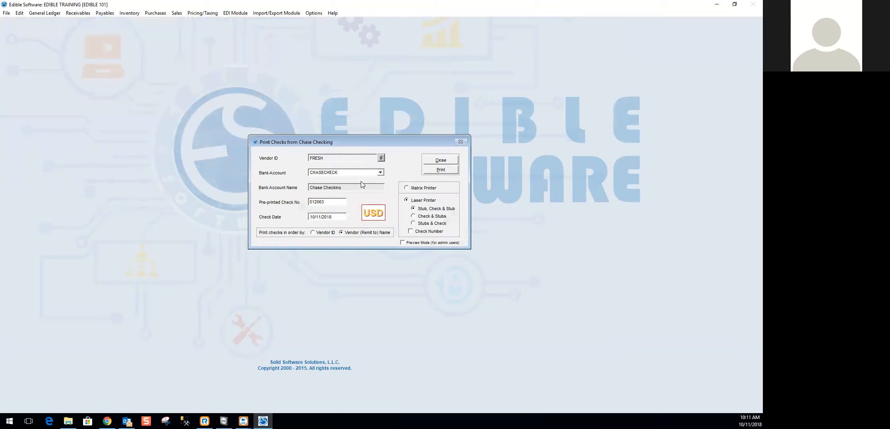
# Step: Review the pre-printed check number and date fields, and set the check run to Laser Printer in Vendor ID order
pyautogui.moveTo(328, 202); pyautogui.dragTo(299, 200)
pyautogui.click(331, 202)
pyautogui.click(341, 217)
pyautogui.click(410, 188)
pyautogui.click(412, 201)
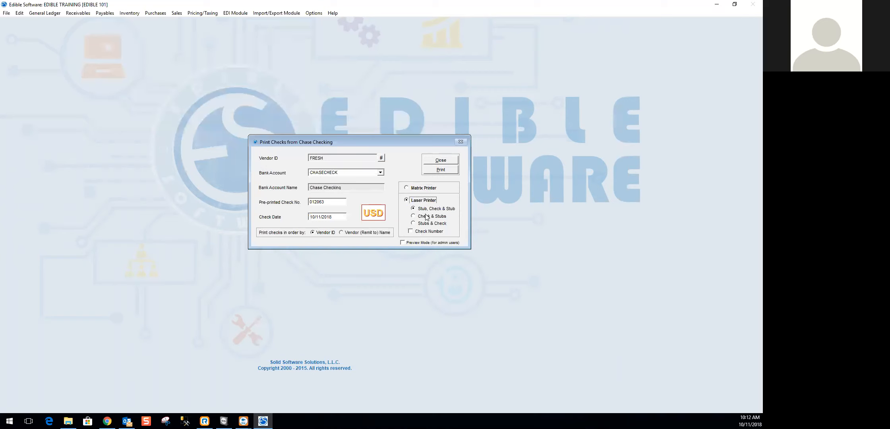
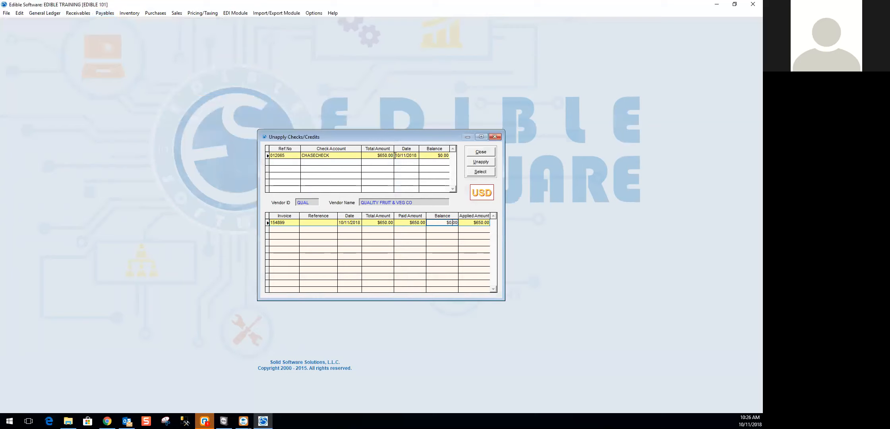
# Step: Unapply the $650.00 CHASECHECK check from the QUALITY FRUIT & VEG CO invoice and close the unapply form
pyautogui.click(324, 156)
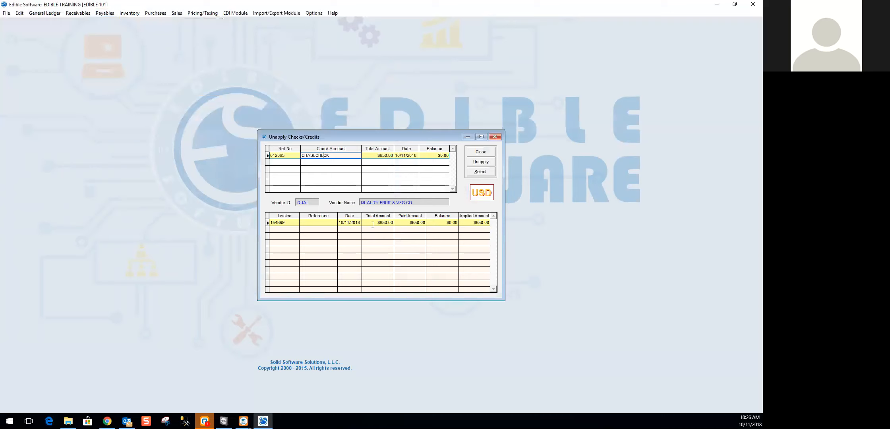
pyautogui.click(480, 162)
pyautogui.click(410, 236)
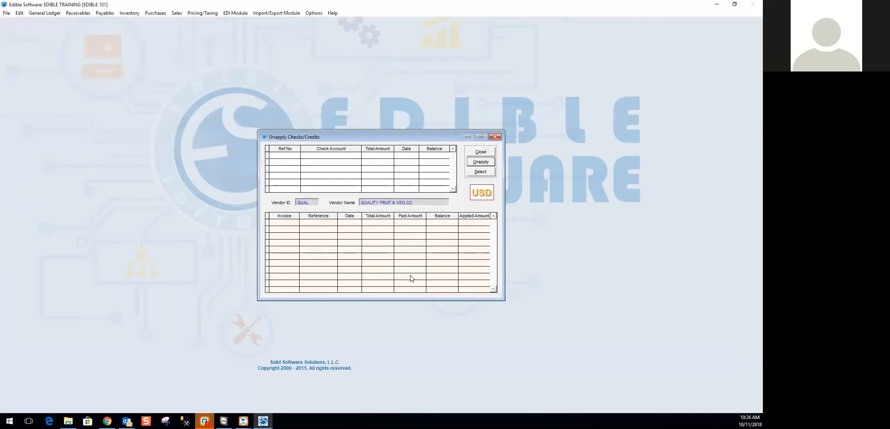
pyautogui.click(483, 151)
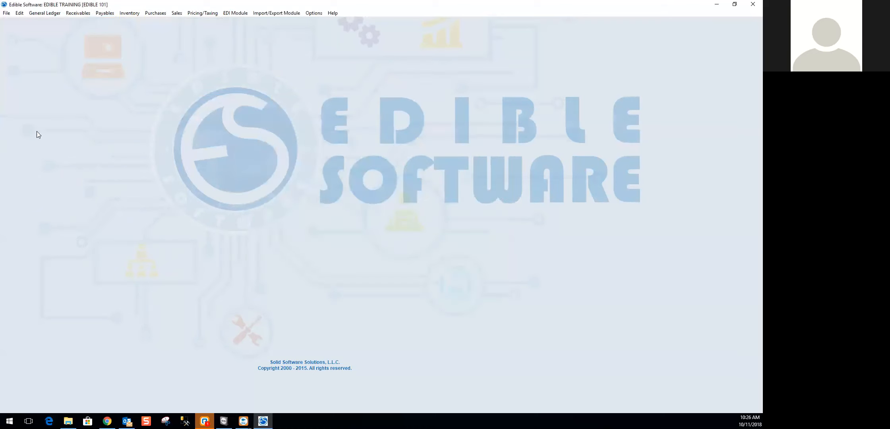
# Step: Open the QUALITY FRUIT & VEG CO check dated 10/11/2018 from the Chase Checking account for voiding
pyautogui.click(105, 13)
pyautogui.moveTo(108, 44)
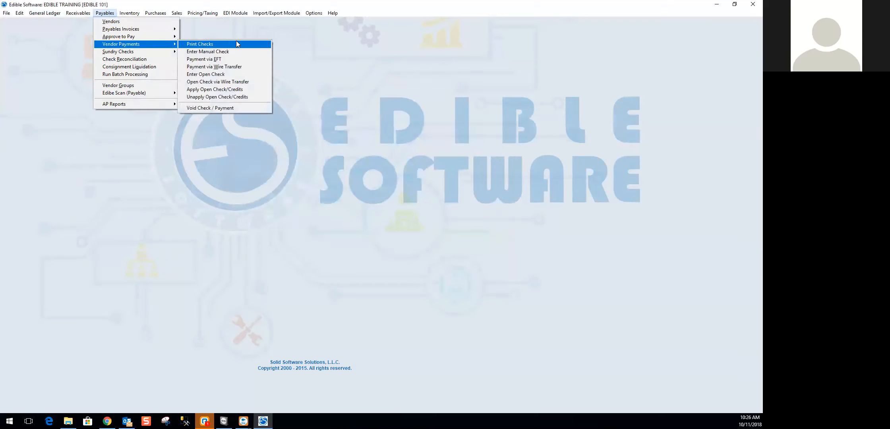
pyautogui.click(217, 109)
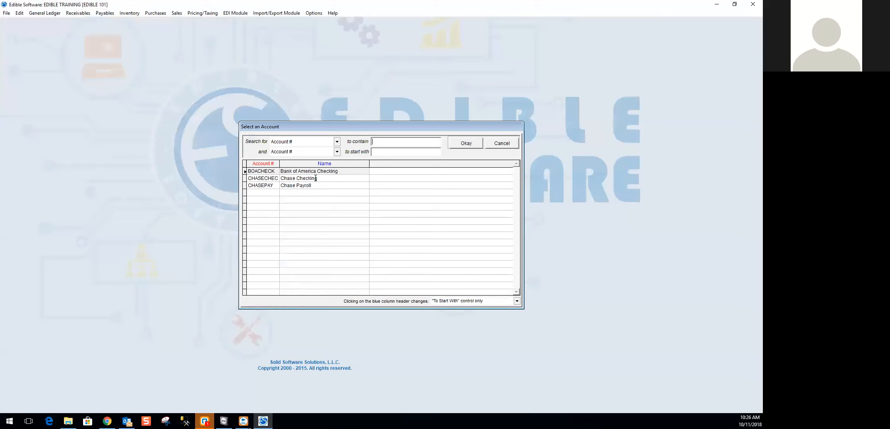
pyautogui.click(316, 178)
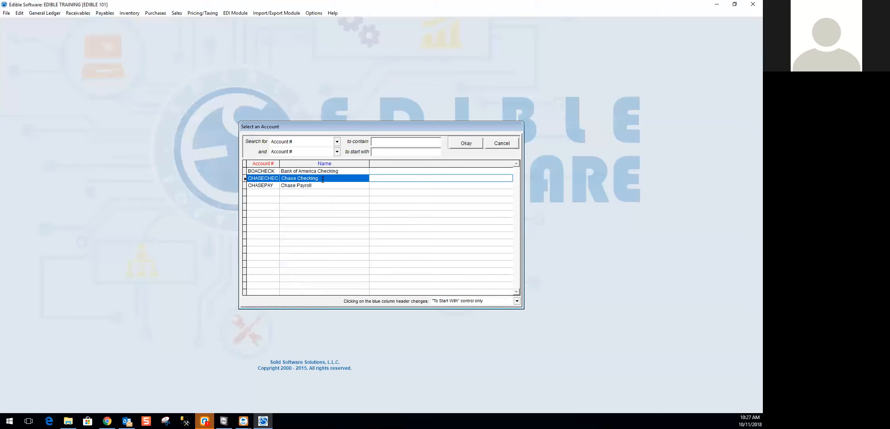
pyautogui.doubleClick(321, 179)
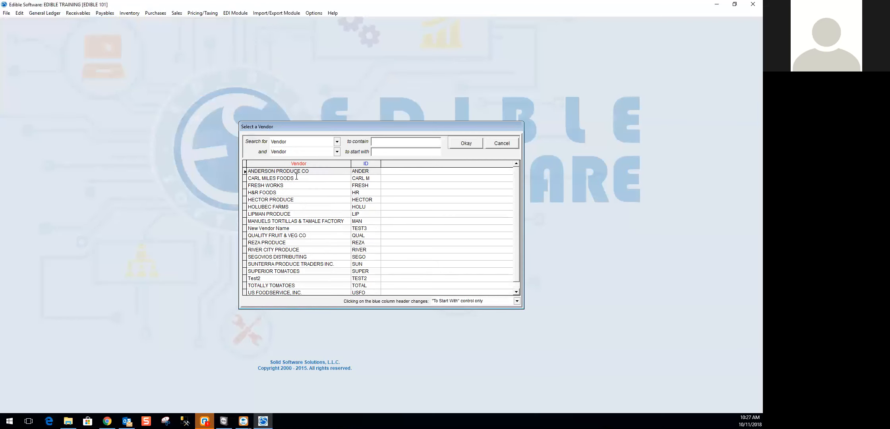
pyautogui.click(268, 235)
pyautogui.doubleClick(297, 236)
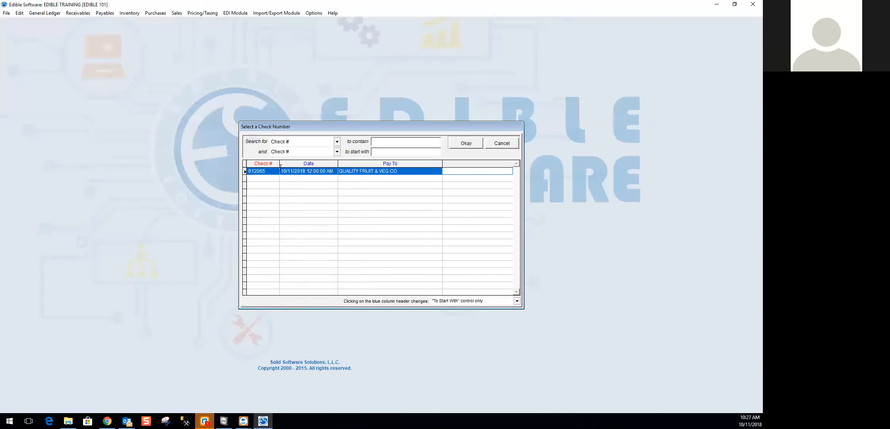
pyautogui.doubleClick(323, 171)
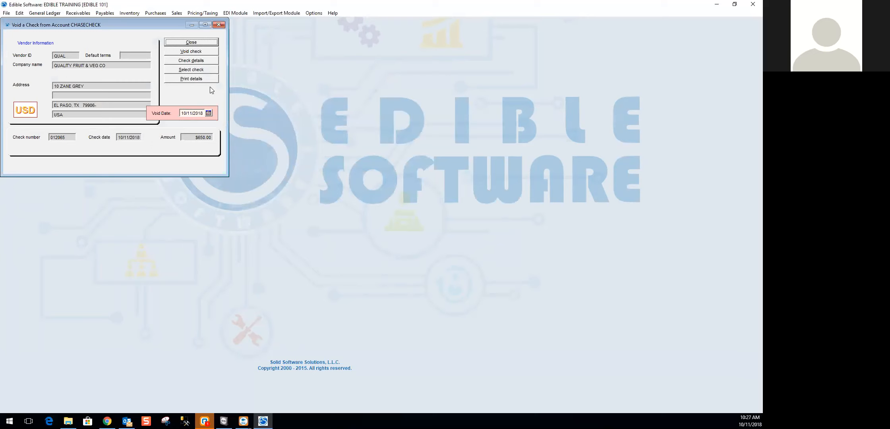
# Step: Void the selected QUALITY FRUIT & VEG CO check as of 10/11/2018 and close the void form
pyautogui.click(195, 53)
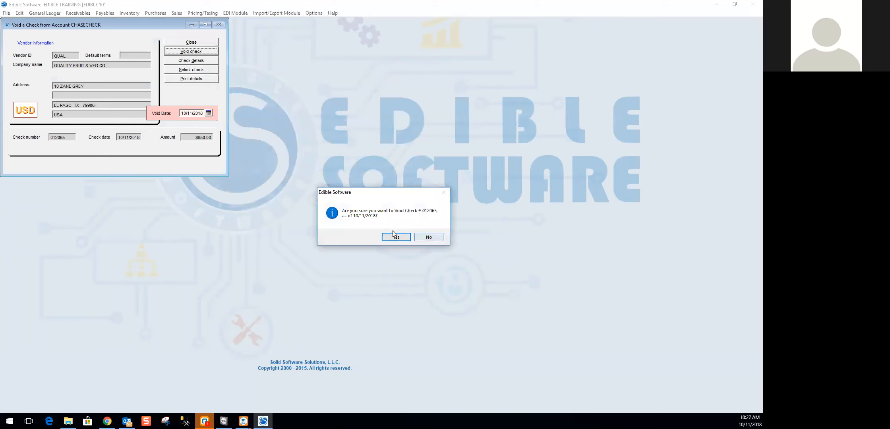
pyautogui.click(397, 237)
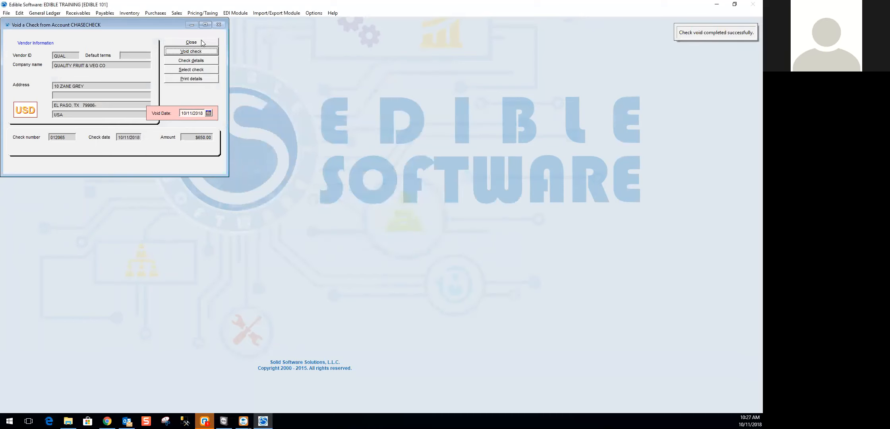
pyautogui.click(191, 42)
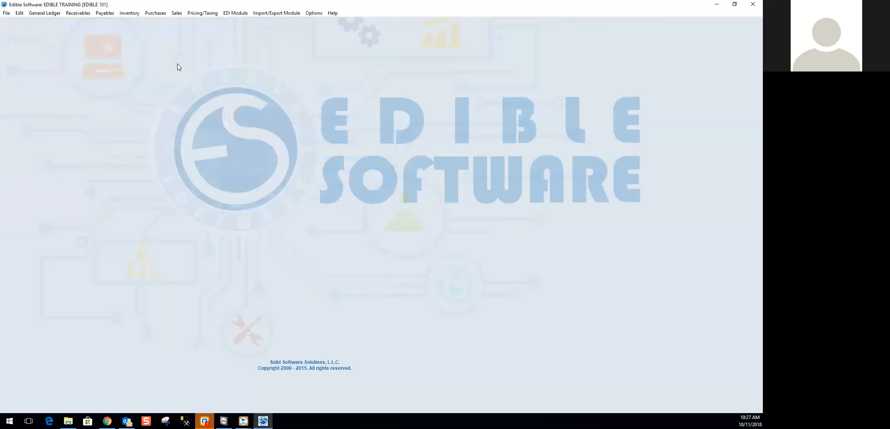
# Step: Start a new sundry check and set the amount of its first line to 250.00
pyautogui.click(105, 13)
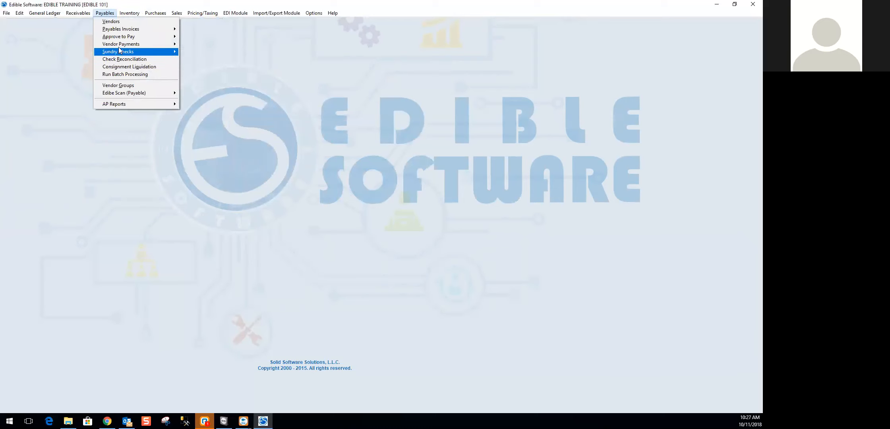
pyautogui.moveTo(119, 44)
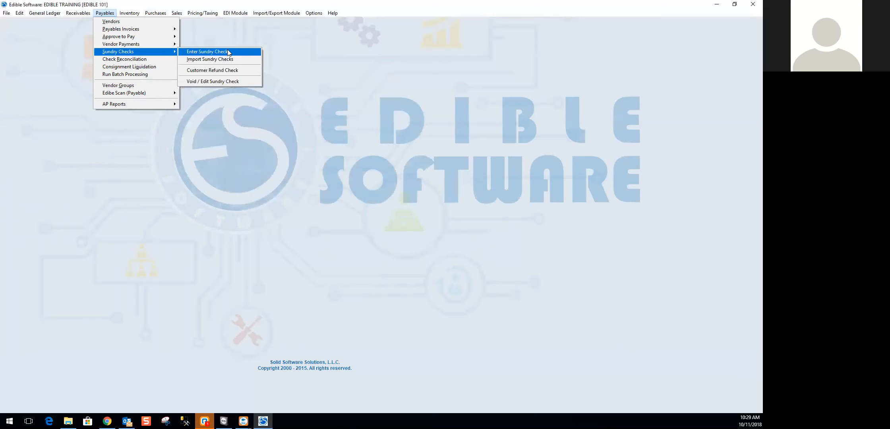
pyautogui.click(231, 54)
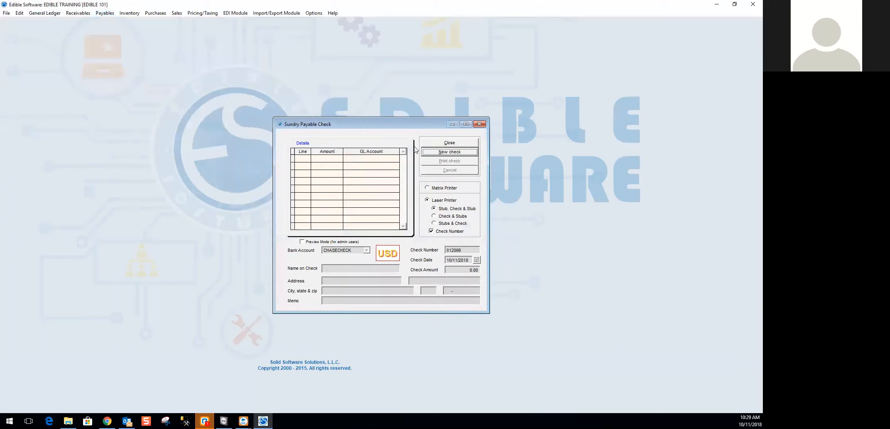
pyautogui.click(454, 152)
pyautogui.click(322, 158)
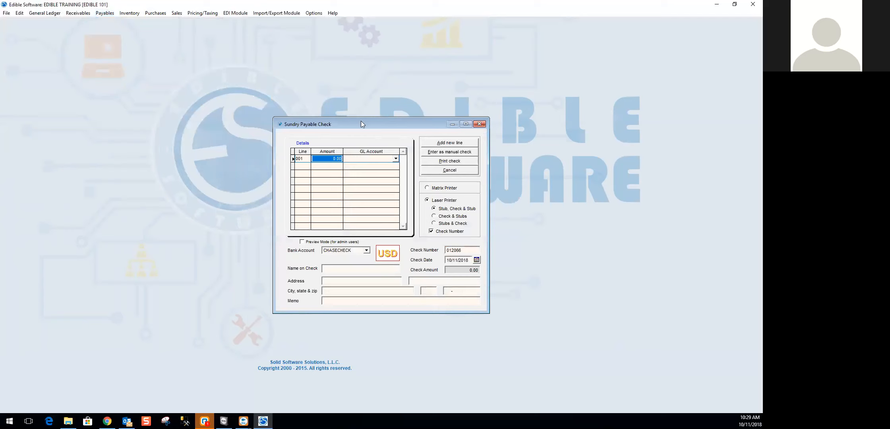
pyautogui.write('250')
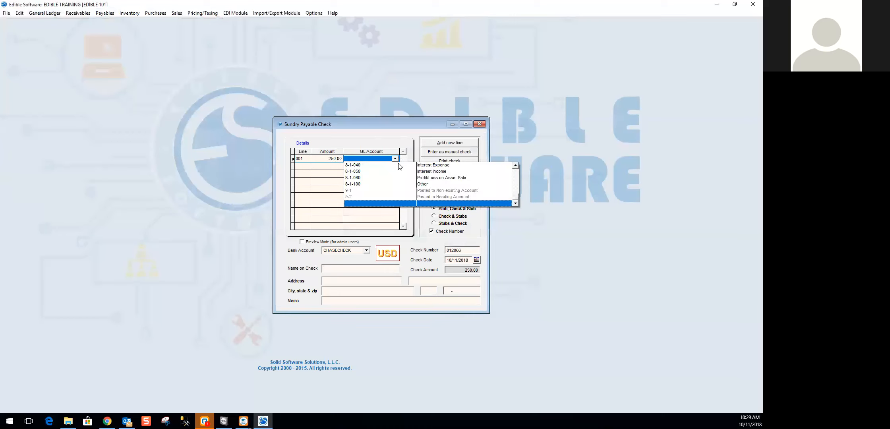
# Step: Assign the Electricity GL account 6-1-560-010 to the first line of the sundry check
pyautogui.click(516, 169)
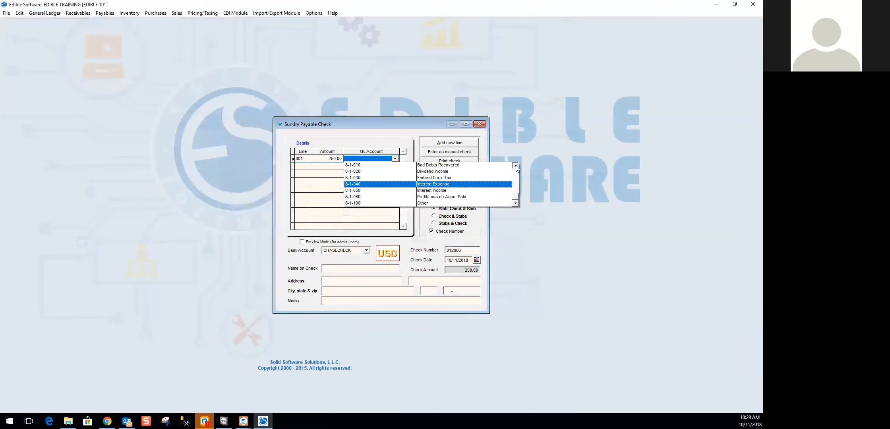
pyautogui.click(516, 168)
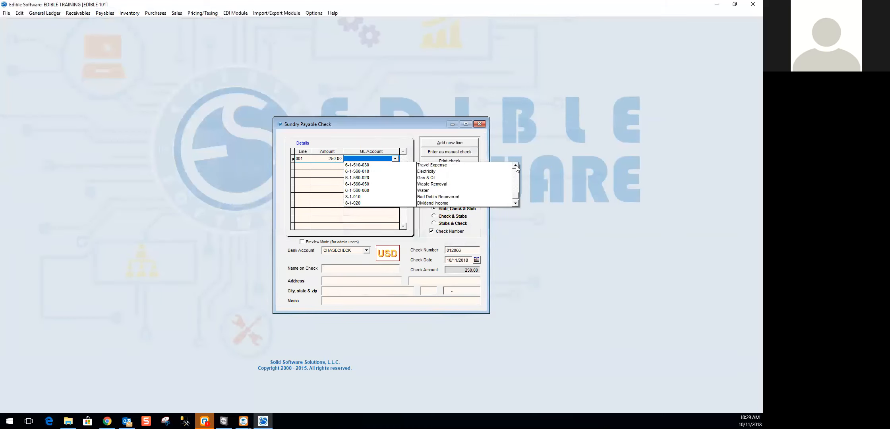
pyautogui.click(516, 168)
pyautogui.click(516, 168)
pyautogui.click(516, 168)
pyautogui.click(517, 168)
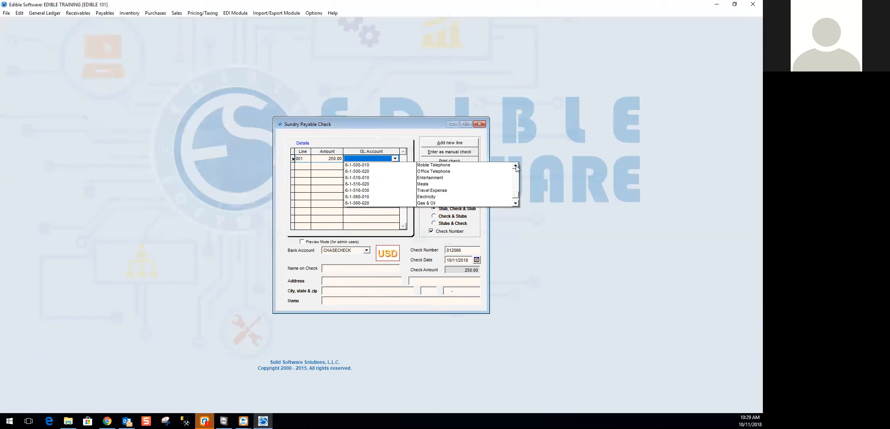
pyautogui.click(431, 197)
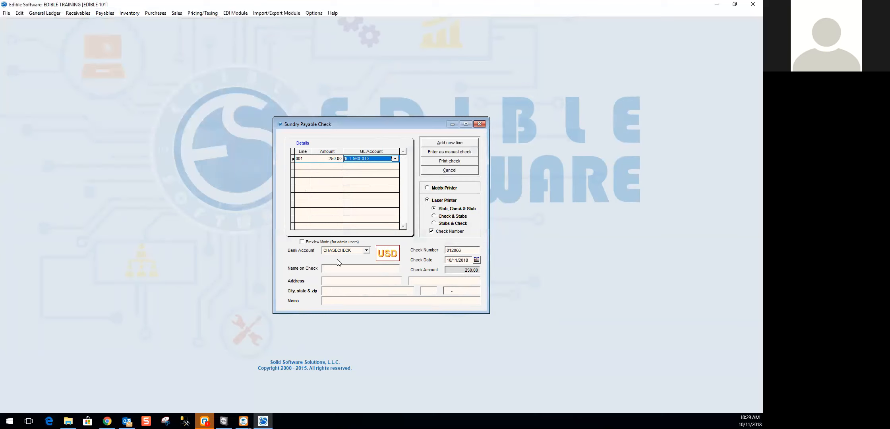
# Step: Enter Test Electric as the name on the sundry check
pyautogui.click(324, 270)
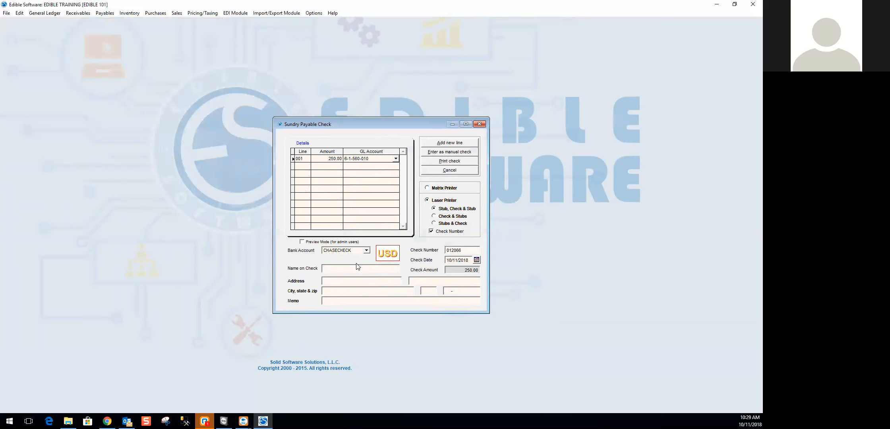
pyautogui.write('Test B')
pyautogui.write('e')
pyautogui.press('BackSpace')
pyautogui.write('lectric')
# Step: Review the sundry check's address, date and number fields, enter it as a manual check and close the form
pyautogui.click(324, 285)
pyautogui.click(459, 261)
pyautogui.click(466, 250)
pyautogui.click(455, 156)
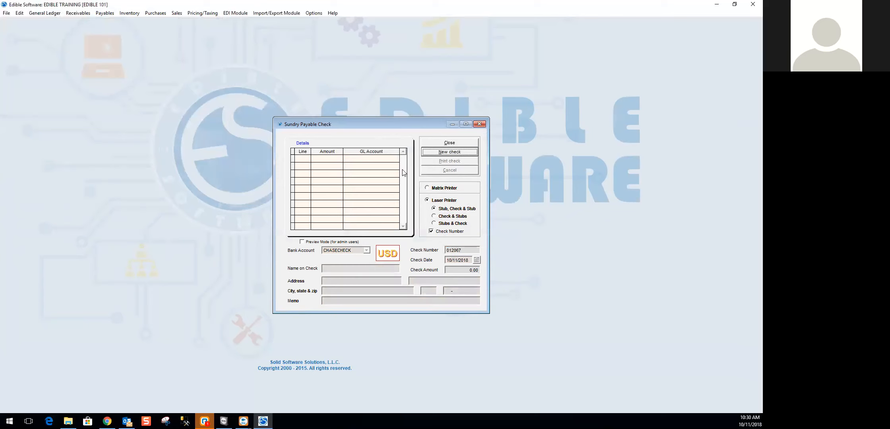
pyautogui.click(463, 143)
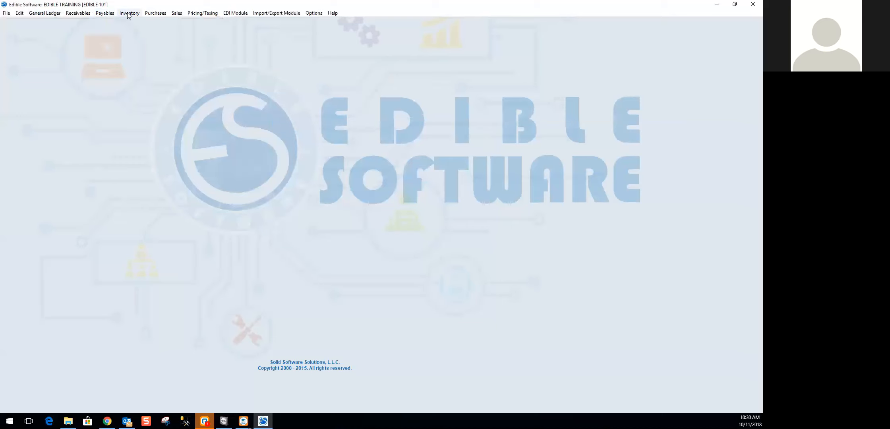
# Step: Open the customer refund check form among the sundry check functions
pyautogui.click(109, 13)
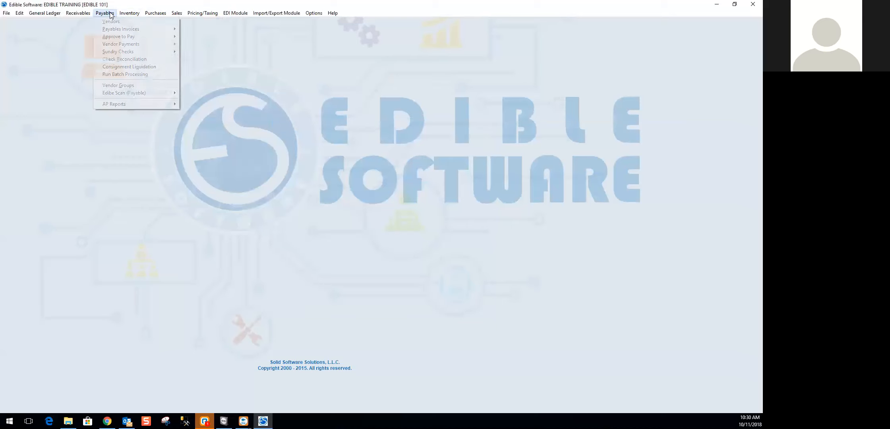
pyautogui.moveTo(109, 13)
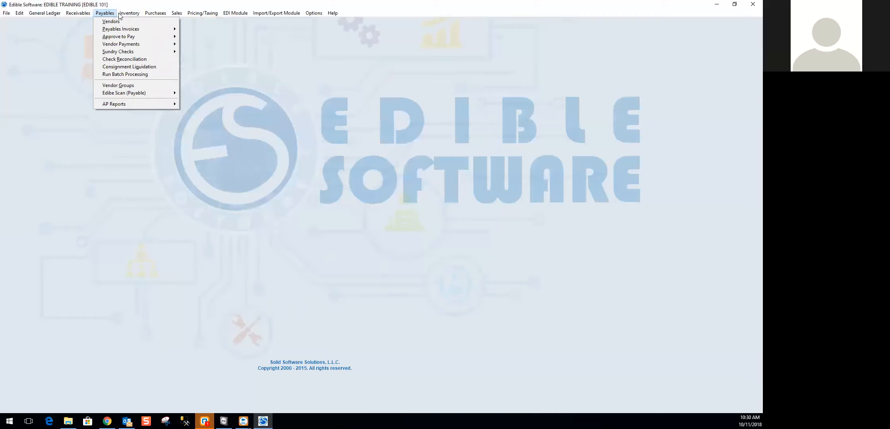
pyautogui.moveTo(121, 53)
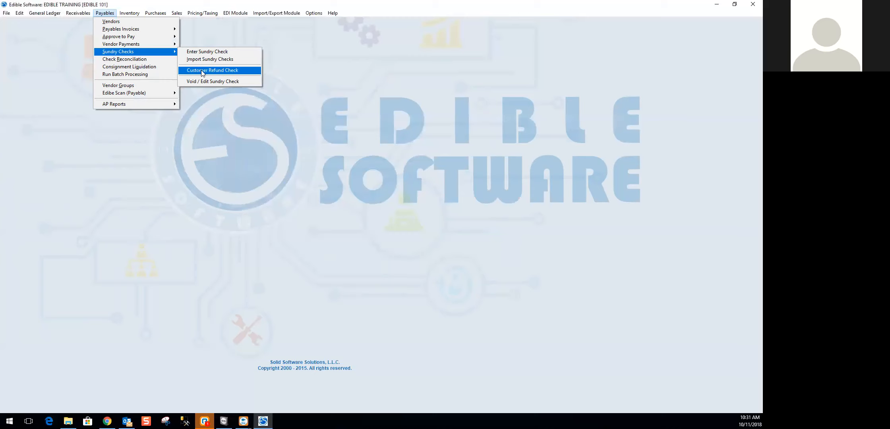
pyautogui.click(241, 70)
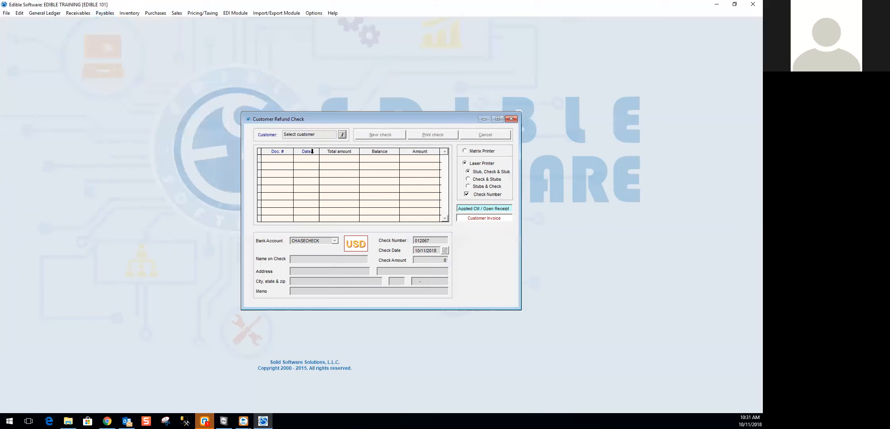
# Step: Check Dole Produce, Northern Meats, The New Sea Escape and the first Jerry Seafood Company site for refundable open credits
pyautogui.click(344, 135)
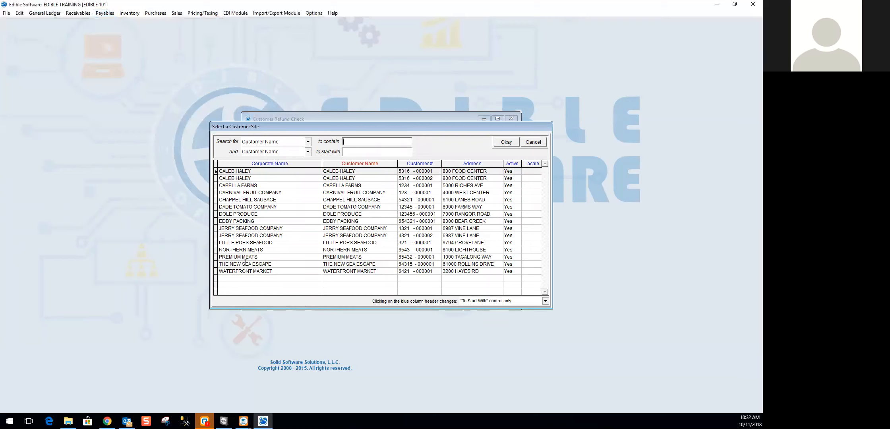
pyautogui.doubleClick(249, 214)
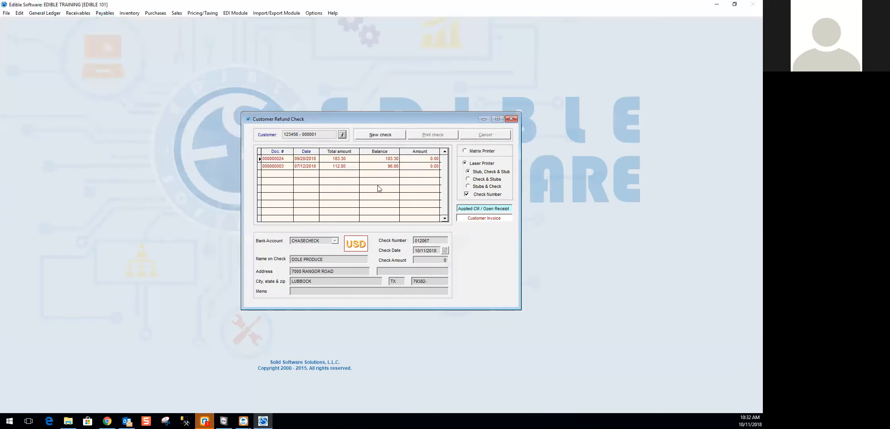
pyautogui.click(342, 135)
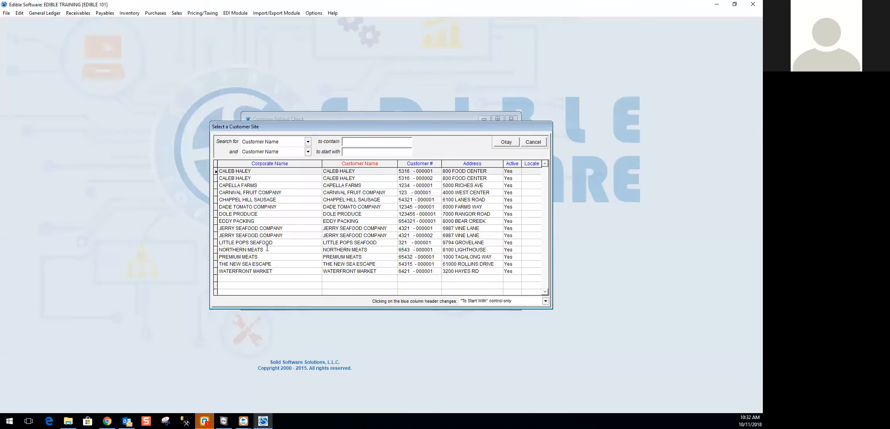
pyautogui.doubleClick(279, 250)
pyautogui.click(342, 134)
pyautogui.doubleClick(265, 263)
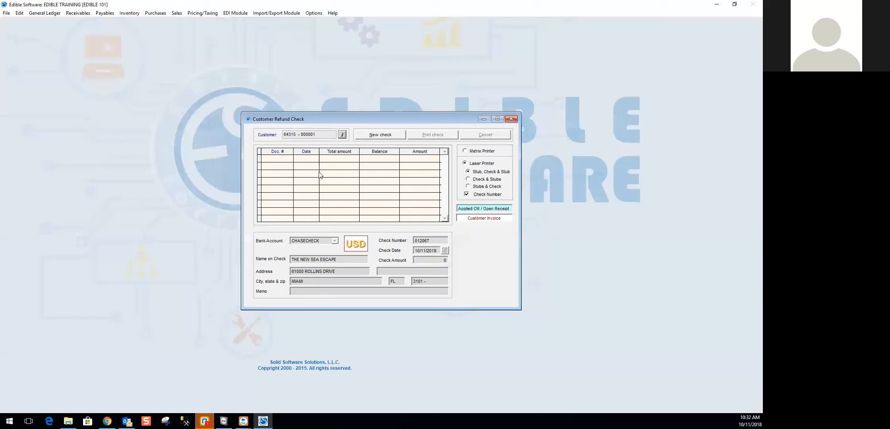
pyautogui.click(342, 135)
pyautogui.doubleClick(278, 228)
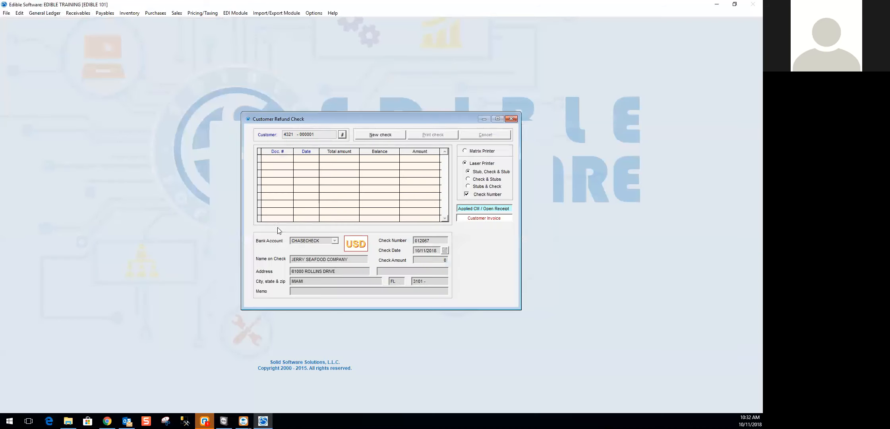
# Step: Start a new refund check for the second Jerry Seafood Company site, applying 50.00 from document C00004
pyautogui.click(343, 135)
pyautogui.doubleClick(279, 236)
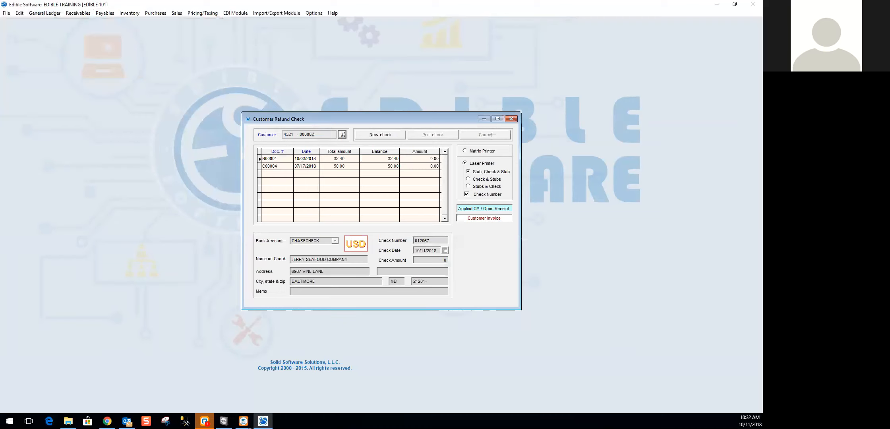
pyautogui.click(391, 136)
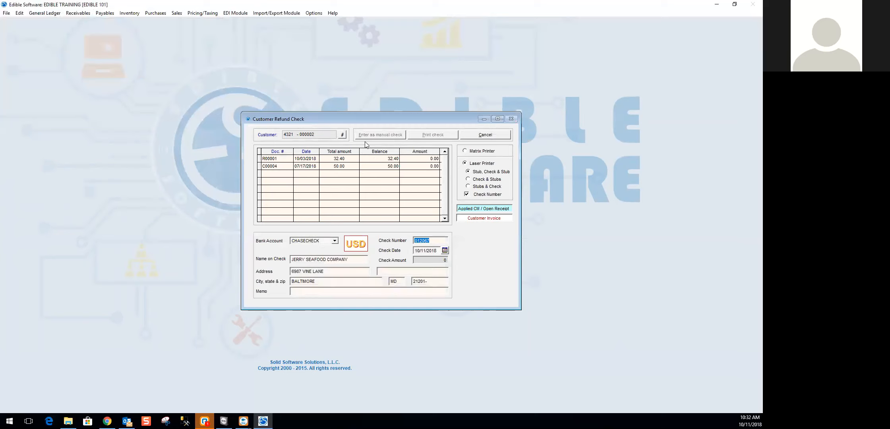
pyautogui.click(417, 166)
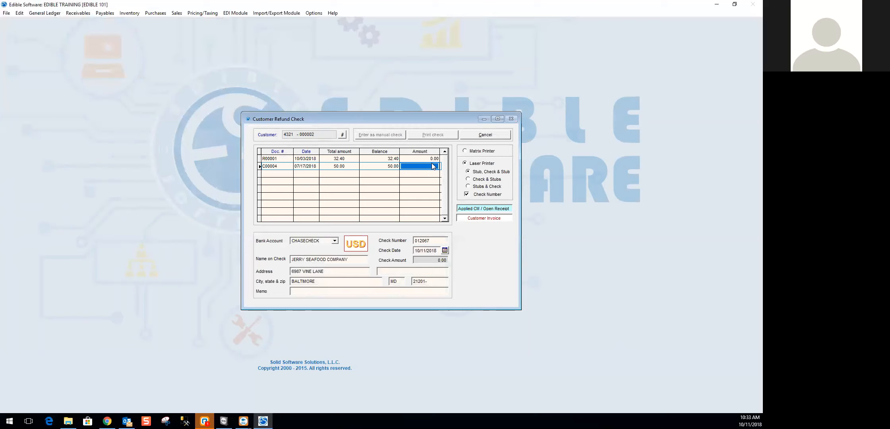
pyautogui.press('Return')
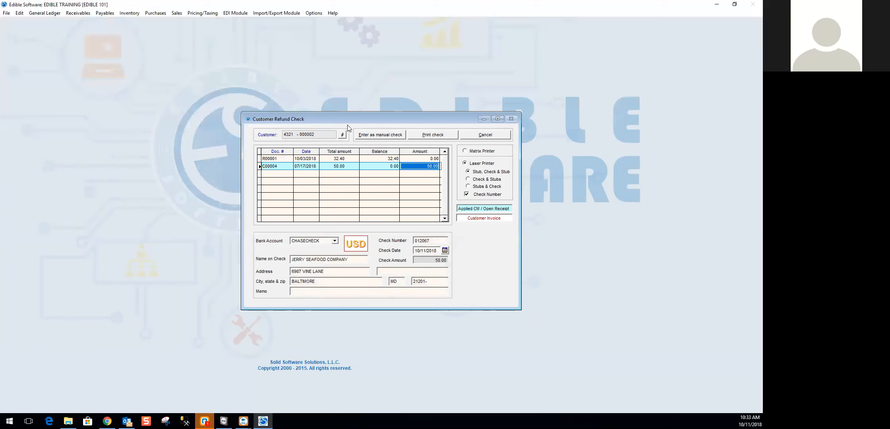
# Step: Enter the Jerry Seafood Company refund as a manual check, post it and close the form
pyautogui.click(356, 260)
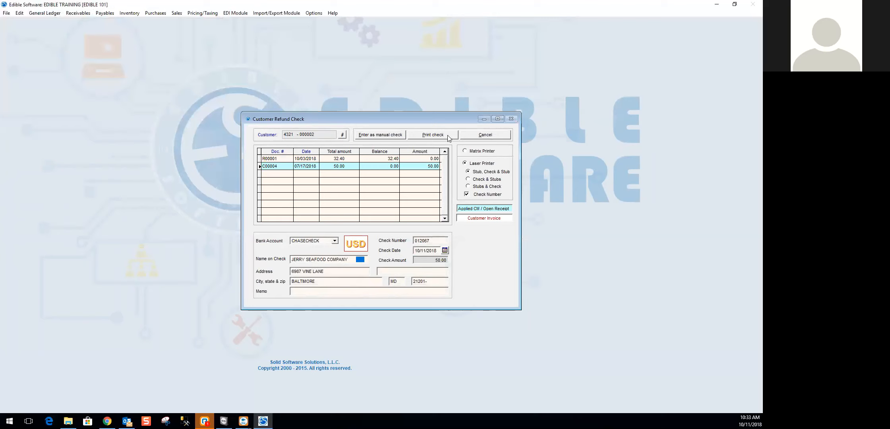
pyautogui.click(381, 136)
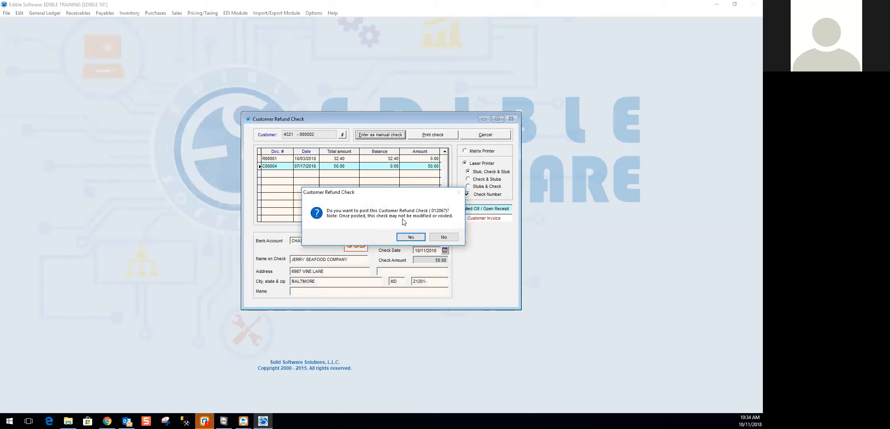
pyautogui.click(412, 236)
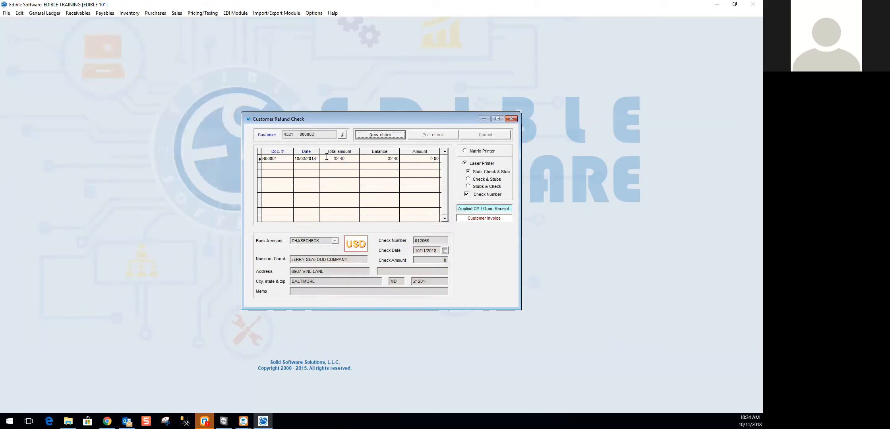
pyautogui.click(510, 119)
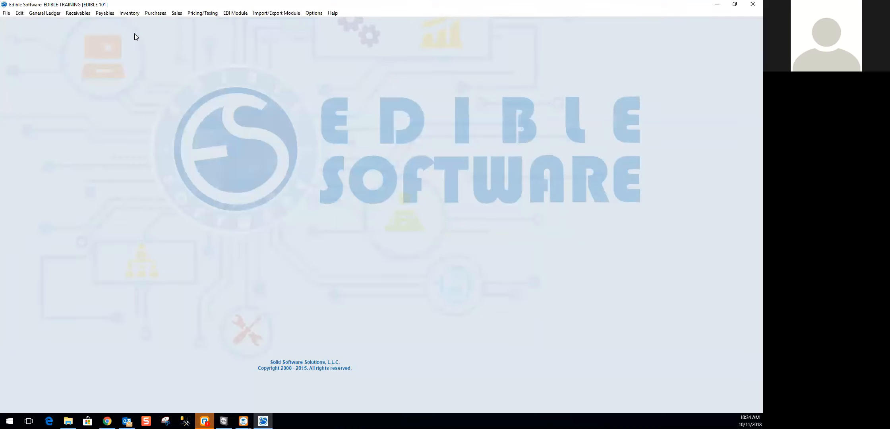
# Step: Void sundry check 012061 of the CHASECHECK bank account
pyautogui.click(108, 13)
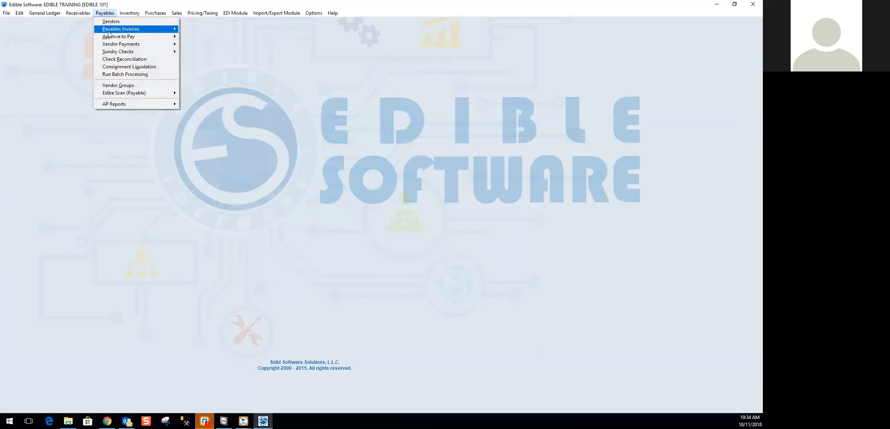
pyautogui.moveTo(110, 53)
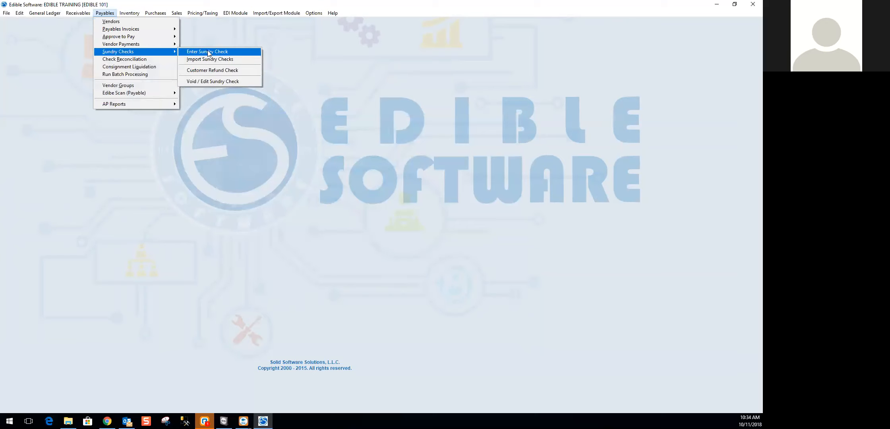
pyautogui.click(208, 82)
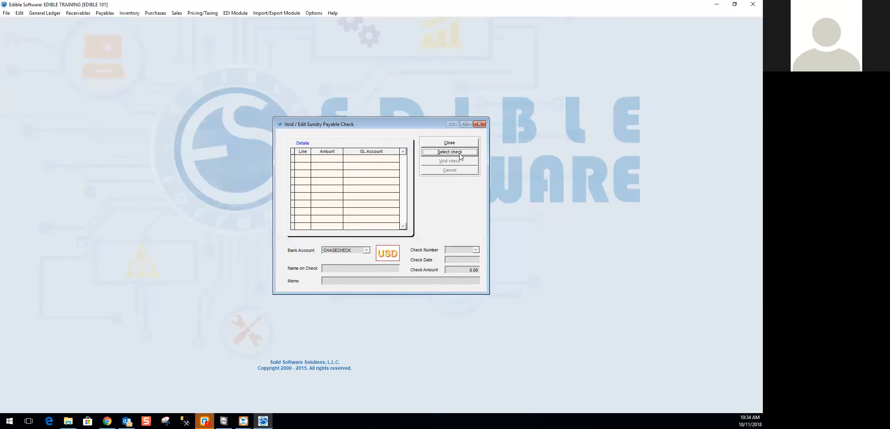
pyautogui.click(462, 152)
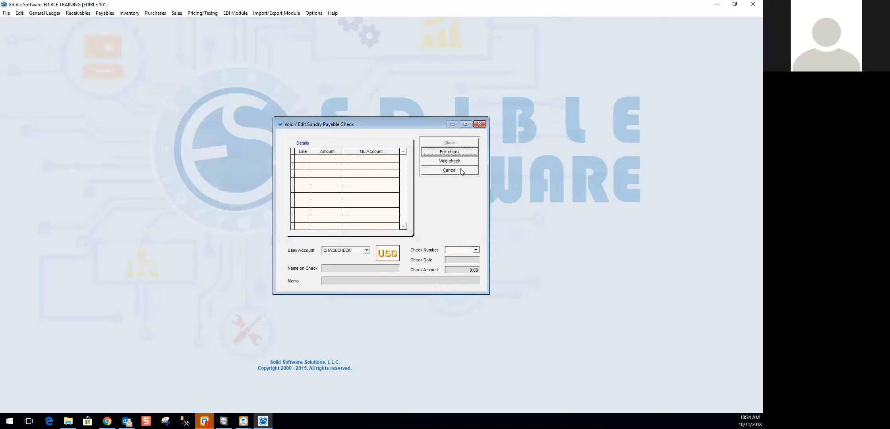
pyautogui.click(477, 250)
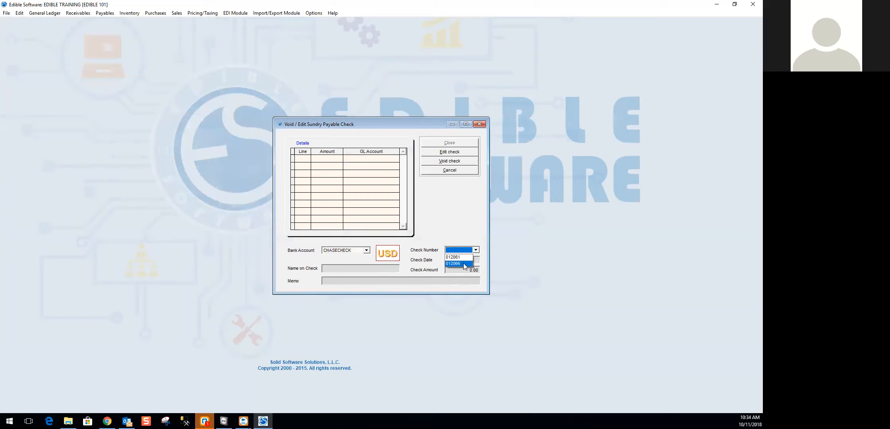
pyautogui.click(464, 258)
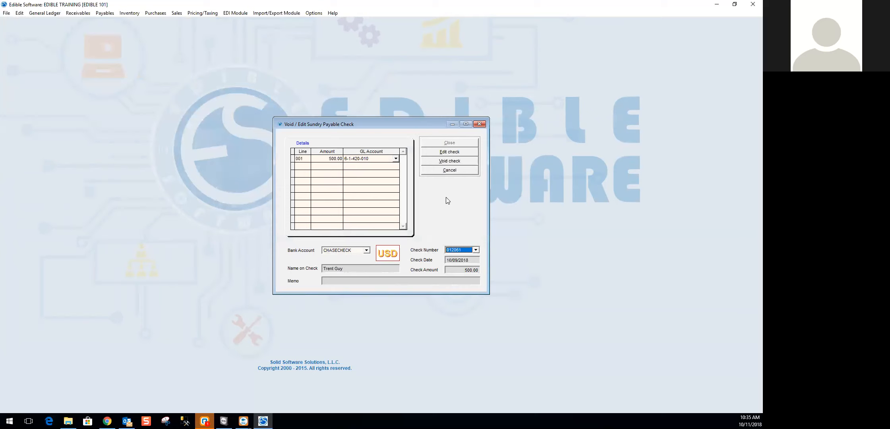
pyautogui.click(444, 162)
pyautogui.click(399, 237)
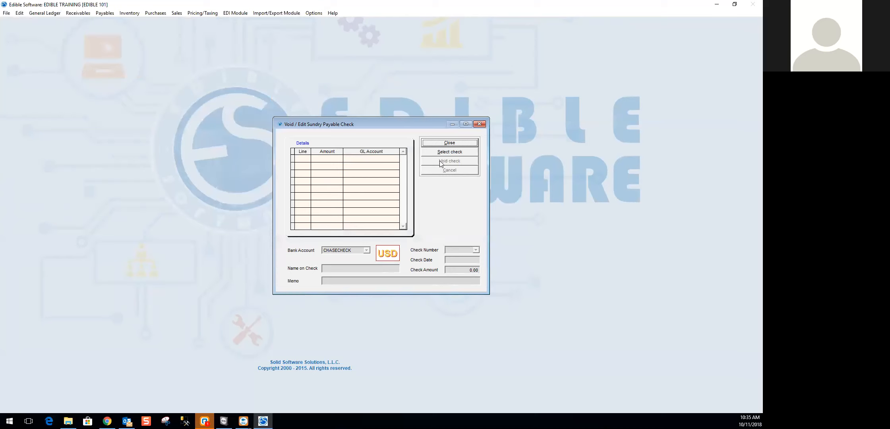
# Step: Edit the Test Electric sundry check 012066 to set its line amount to 255.00, save it and close the form
pyautogui.click(446, 153)
pyautogui.click(476, 251)
pyautogui.click(469, 257)
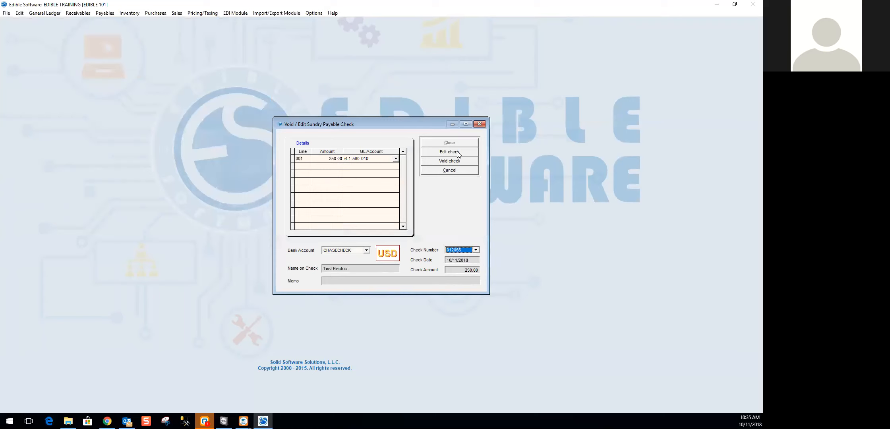
pyautogui.click(441, 152)
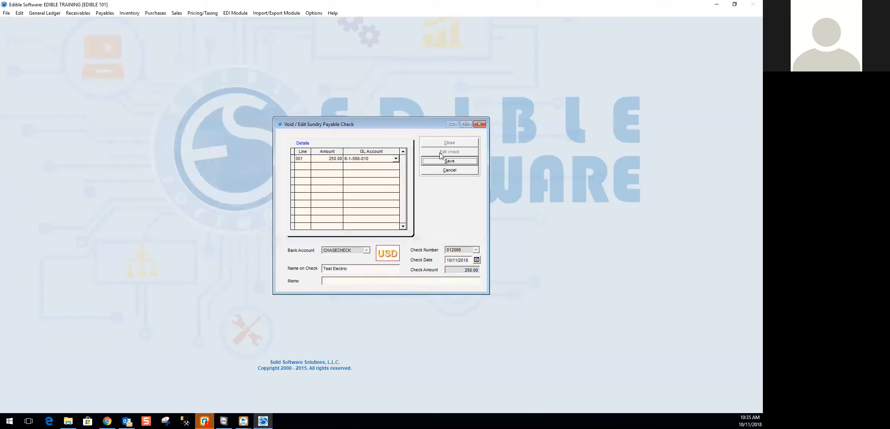
pyautogui.click(324, 158)
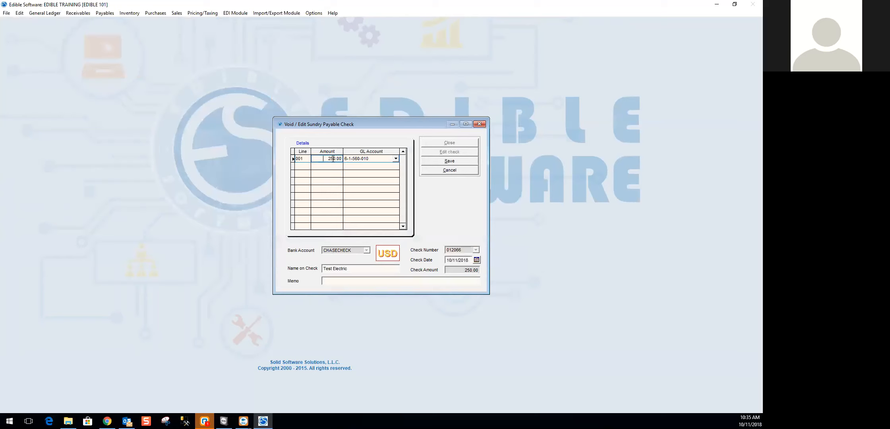
pyautogui.write('255')
pyautogui.press('Tab')
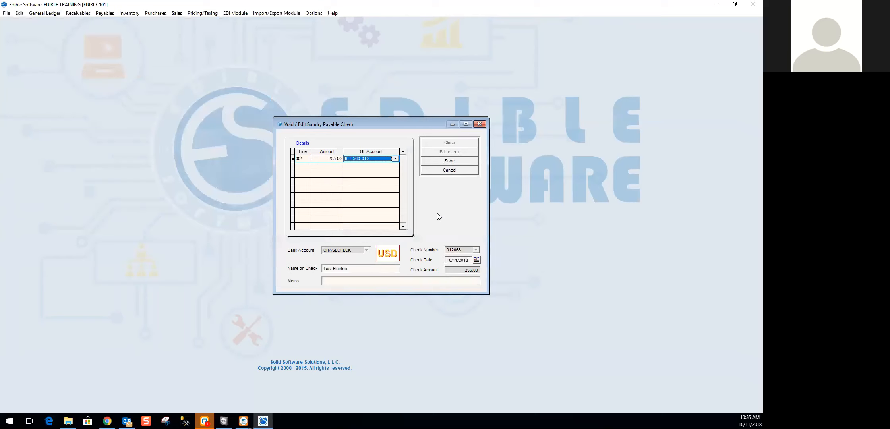
pyautogui.click(456, 161)
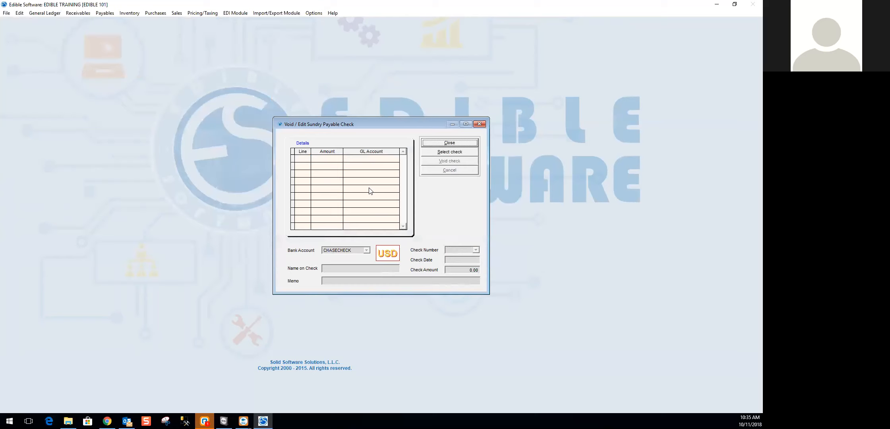
pyautogui.click(453, 145)
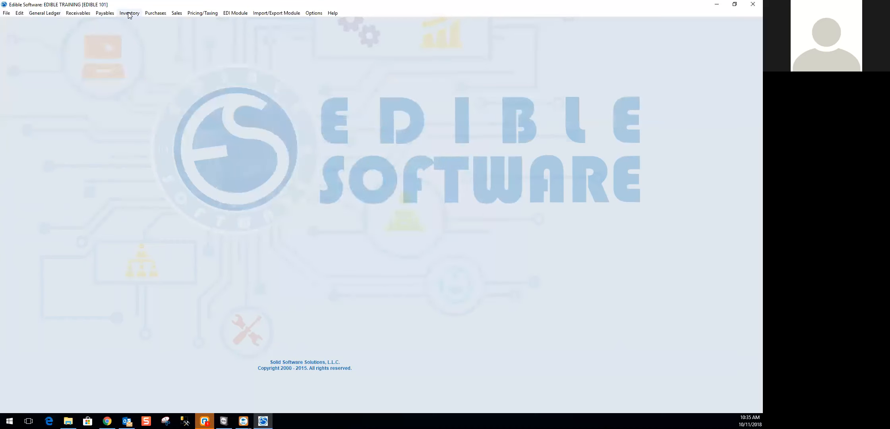
# Step: Open check reconciliation and select the CHASECHECK bank account
pyautogui.click(113, 14)
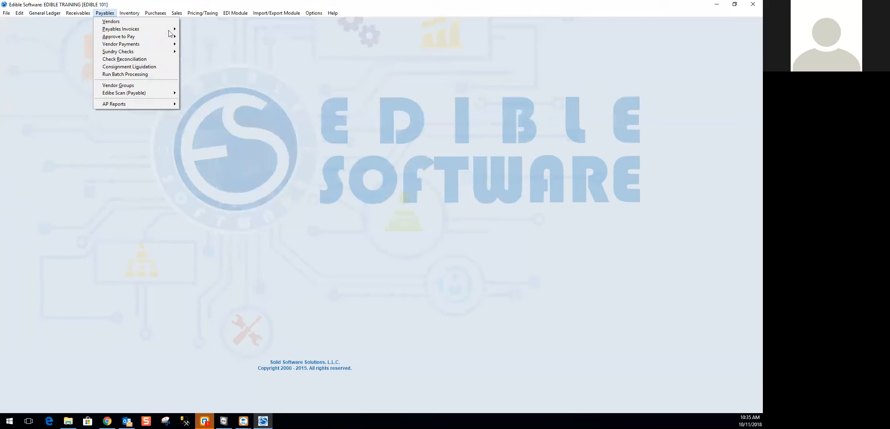
pyautogui.moveTo(139, 37)
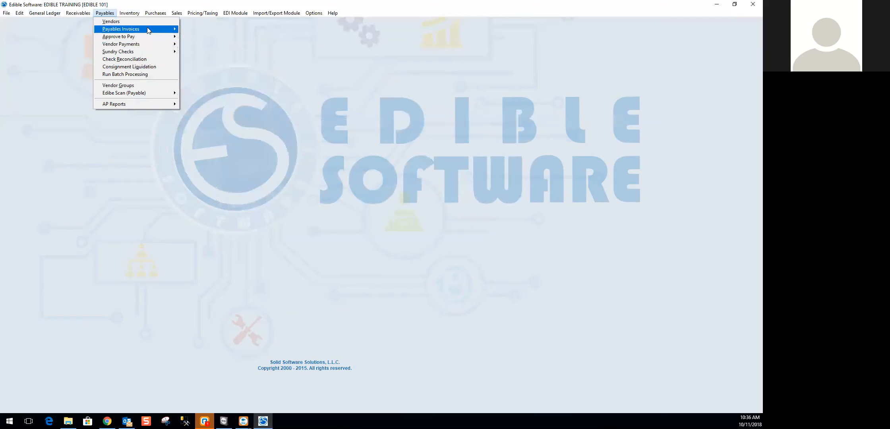
pyautogui.click(128, 60)
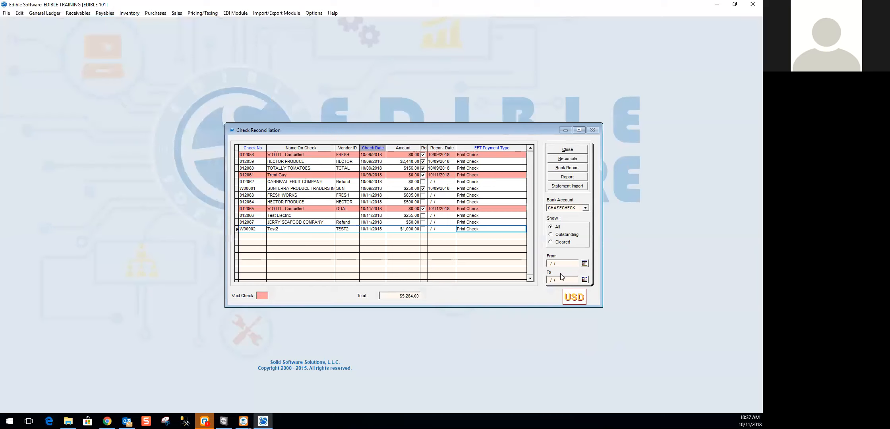
pyautogui.click(586, 208)
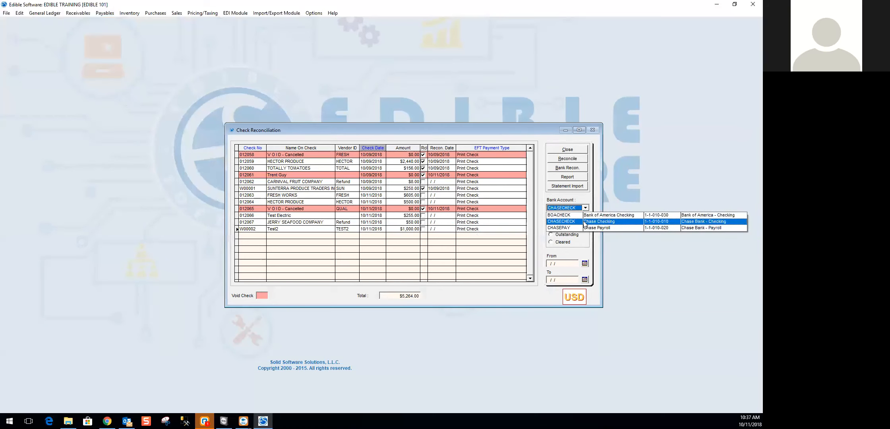
pyautogui.click(585, 222)
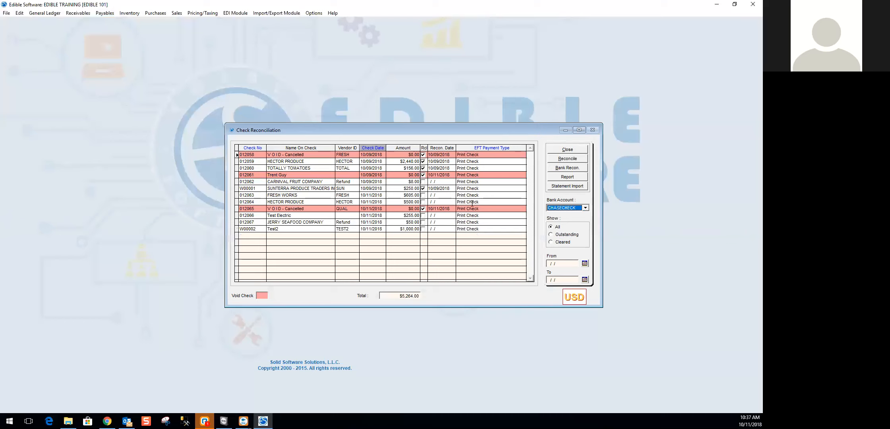
# Step: Compare the outstanding and cleared checks of the CHASECHECK account and leave the list filtered to outstanding checks
pyautogui.click(564, 236)
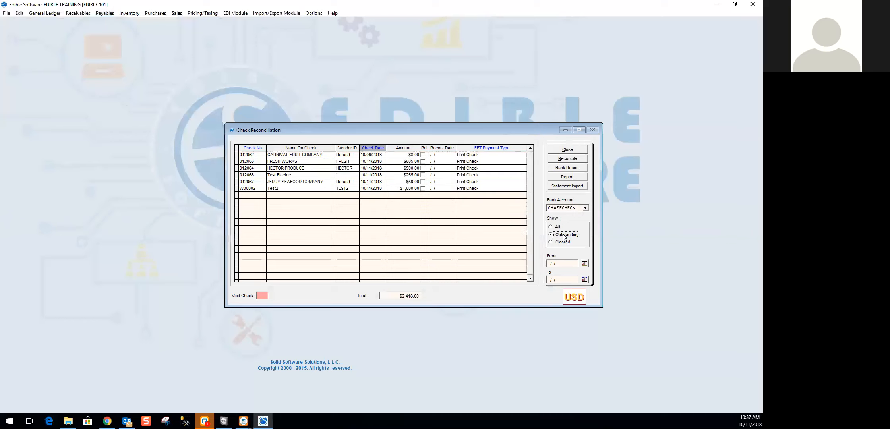
pyautogui.click(557, 243)
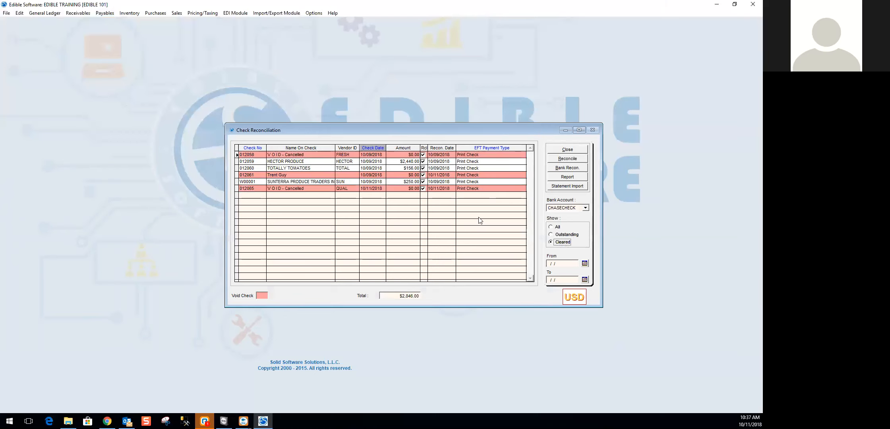
pyautogui.click(563, 236)
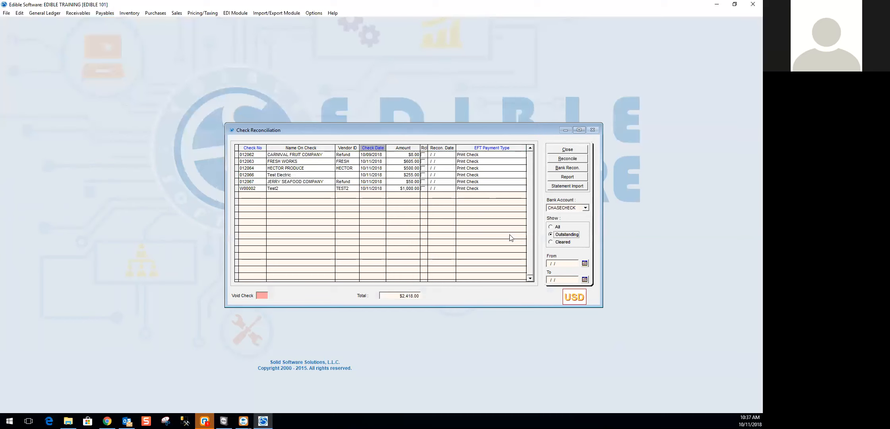
pyautogui.click(558, 264)
pyautogui.press('Tab')
# Step: Start reconciling and mark all six outstanding checks, from Carnival Fruit Company through Test2, as reconciled
pyautogui.click(572, 160)
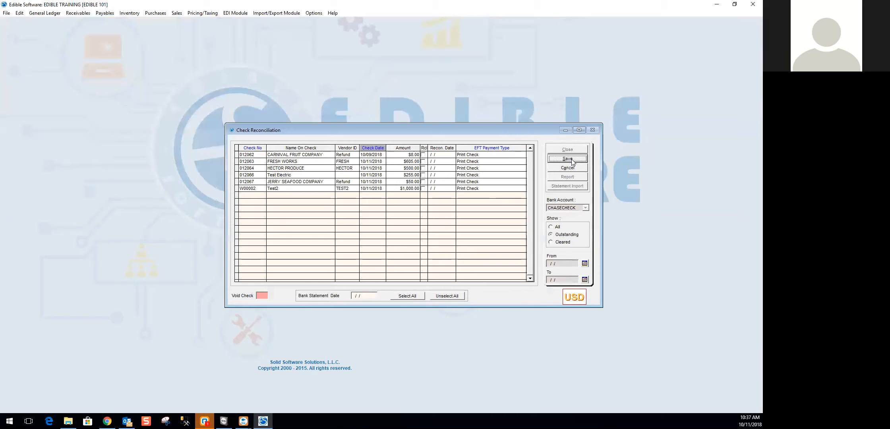
pyautogui.click(423, 155)
pyautogui.click(424, 161)
pyautogui.click(423, 168)
pyautogui.click(424, 175)
pyautogui.click(424, 182)
pyautogui.click(423, 189)
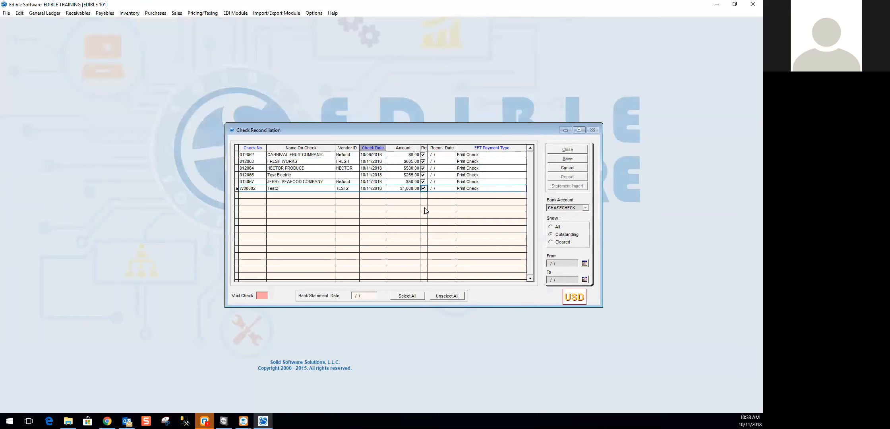
# Step: Set the bank statement date to 10/11/2018 and save the check reconciliation
pyautogui.click(374, 297)
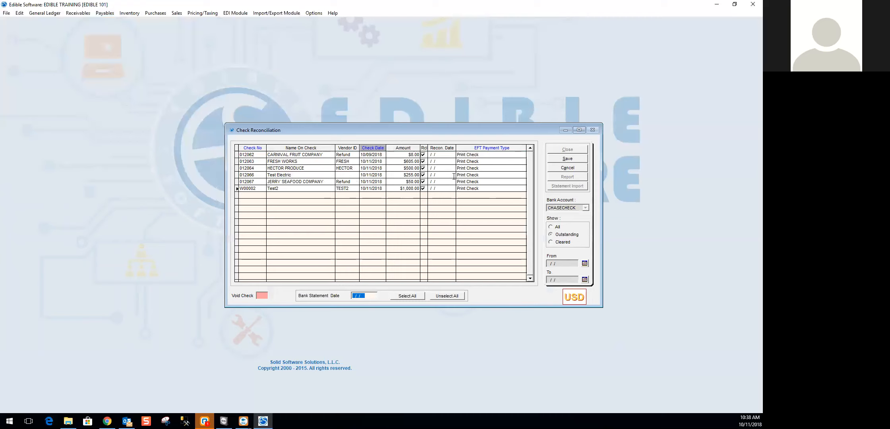
pyautogui.write('10/11/2018')
pyautogui.click(582, 161)
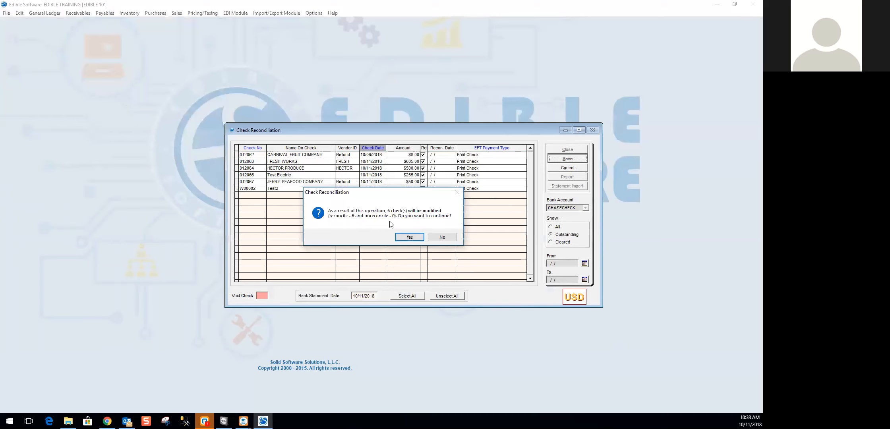
pyautogui.click(419, 242)
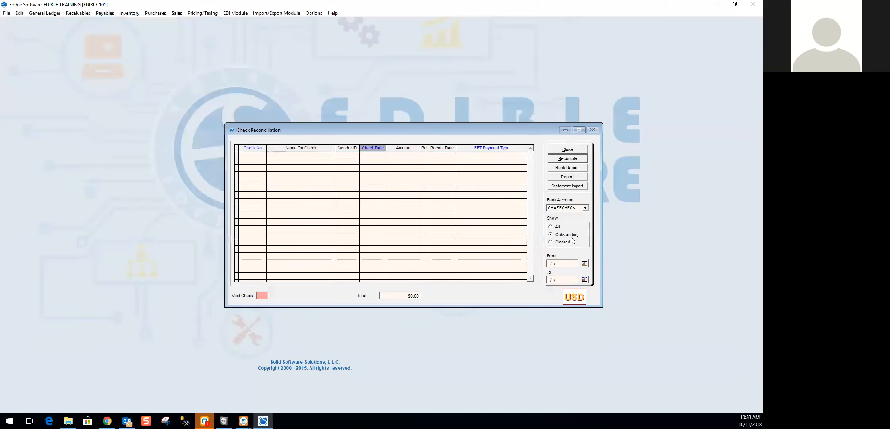
# Step: Show all checks, unreconcile the Test2 check W00002 and save the change
pyautogui.click(551, 227)
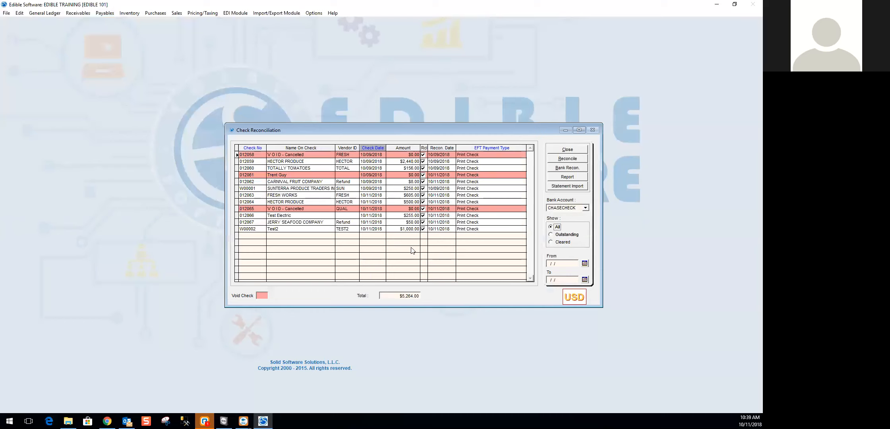
pyautogui.click(409, 229)
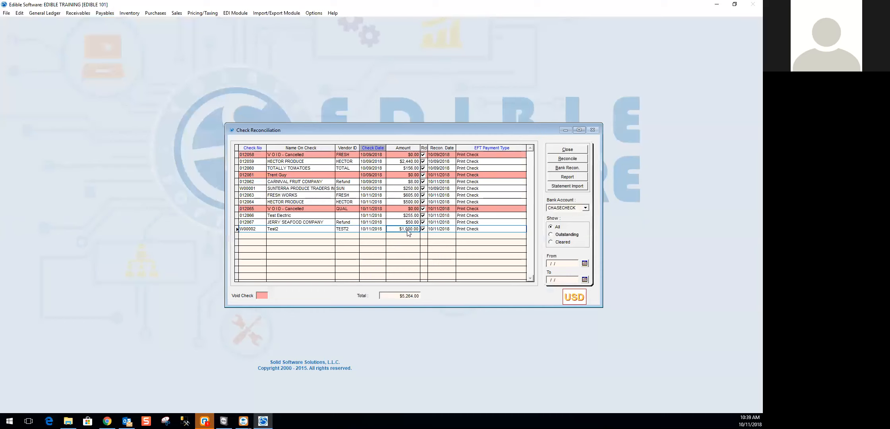
pyautogui.click(569, 159)
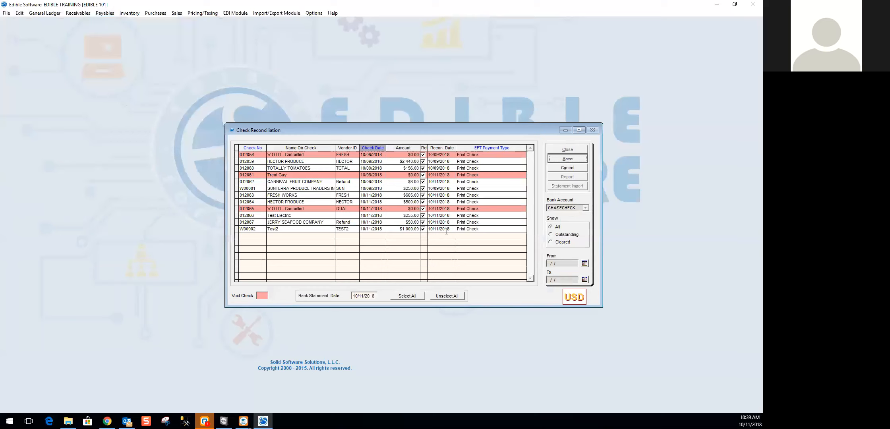
pyautogui.click(424, 230)
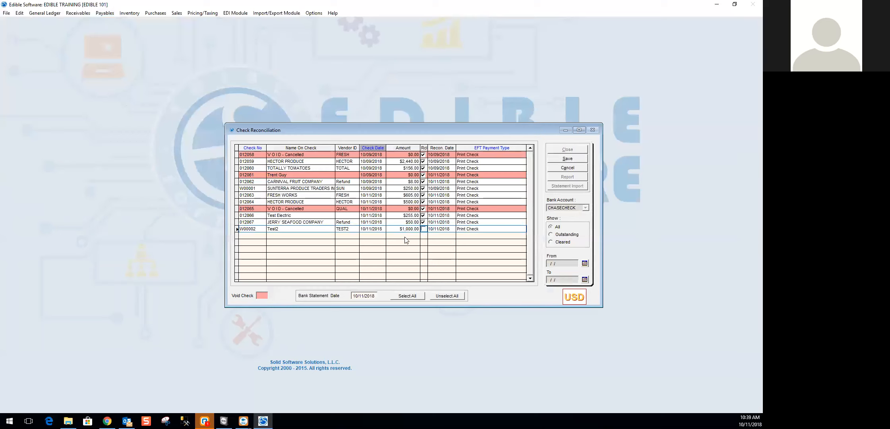
pyautogui.click(573, 160)
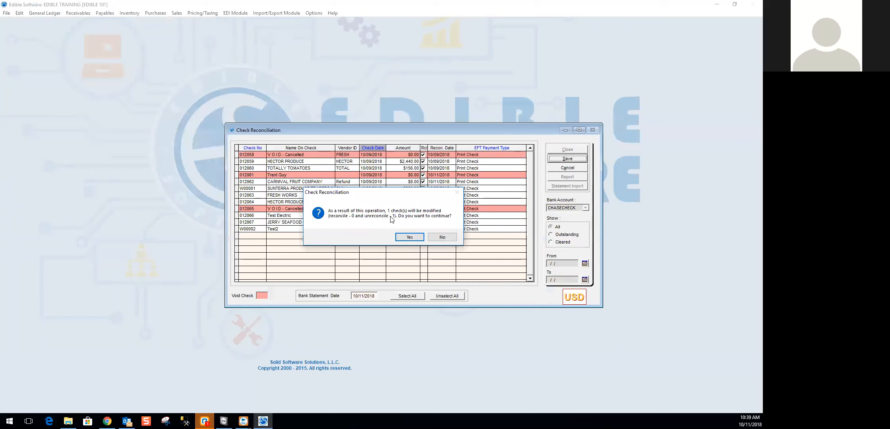
pyautogui.click(416, 238)
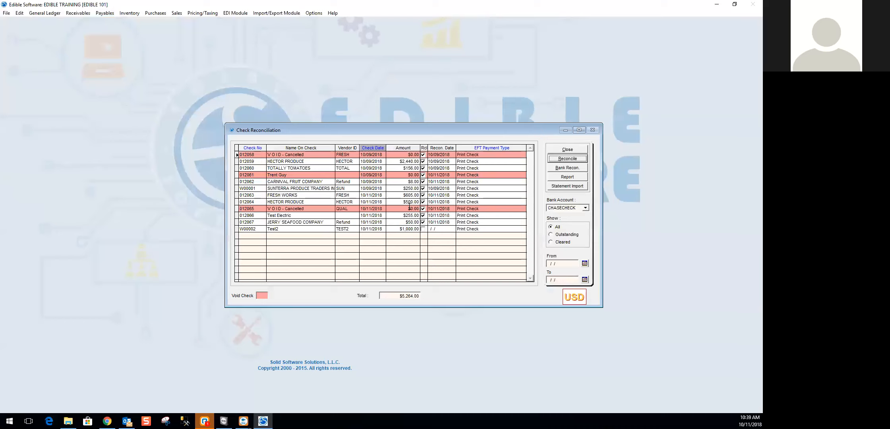
# Step: Run the bank account reconciliation for CHASECHECK as of 10/11/2018 and close it
pyautogui.click(569, 168)
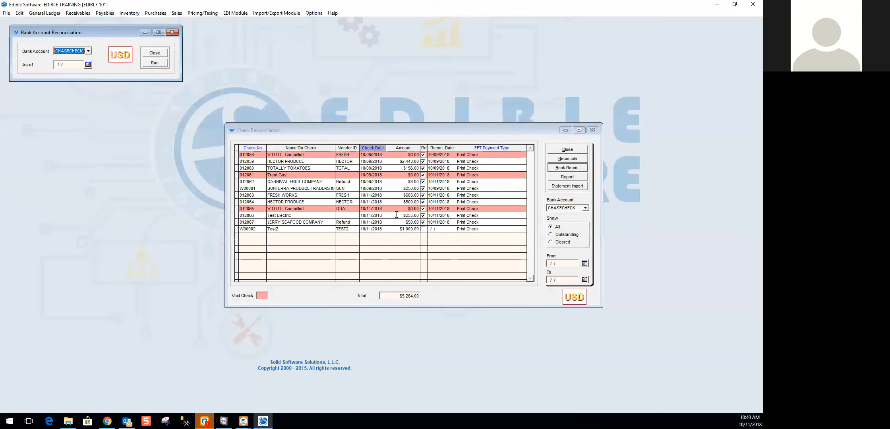
pyautogui.click(89, 66)
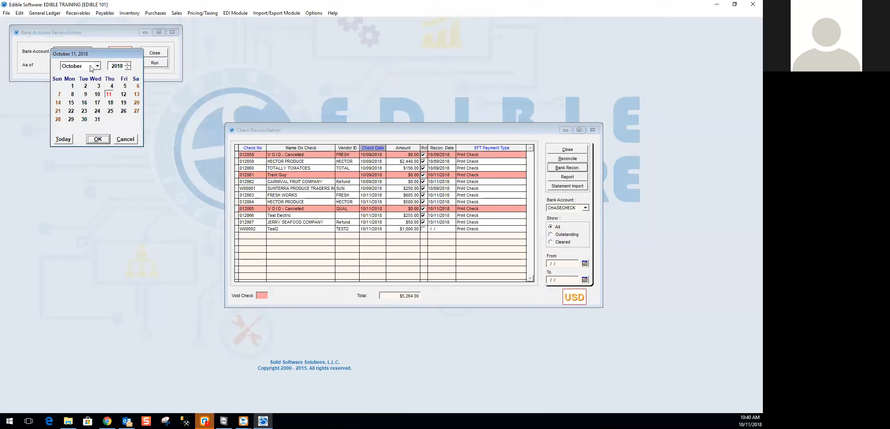
pyautogui.click(97, 140)
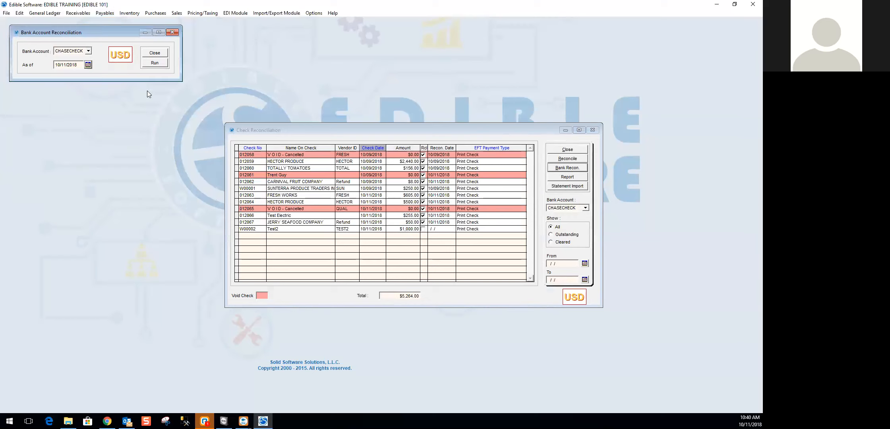
pyautogui.click(157, 65)
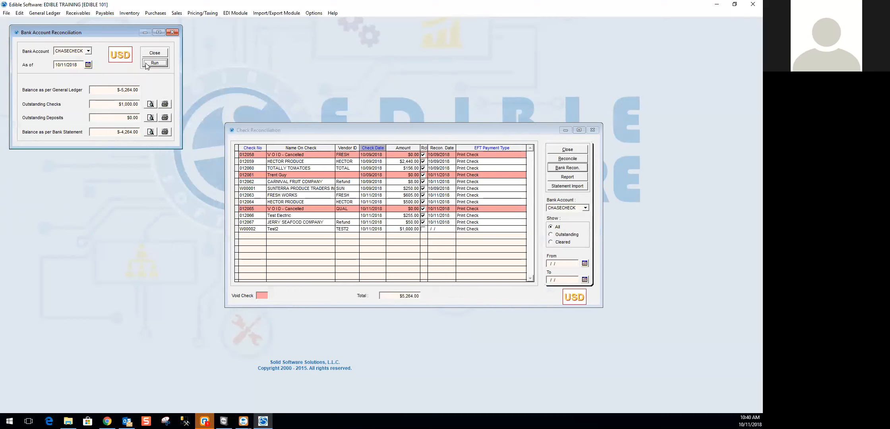
pyautogui.click(155, 53)
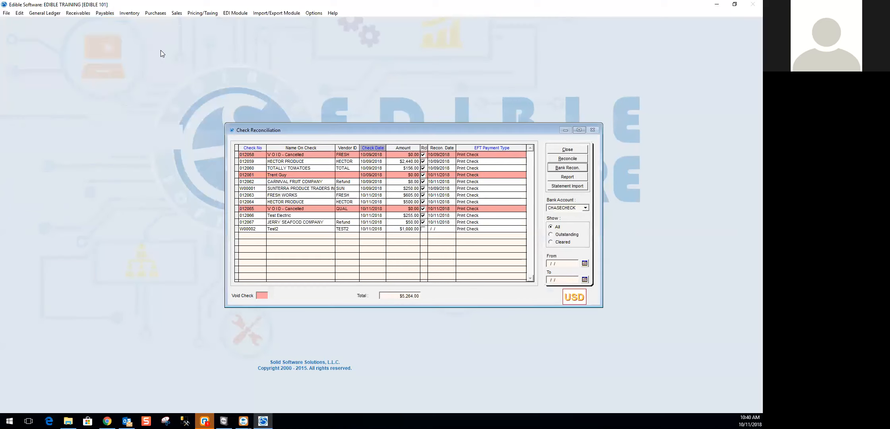
# Step: View the check register report options, then close them and the check reconciliation form
pyautogui.click(573, 179)
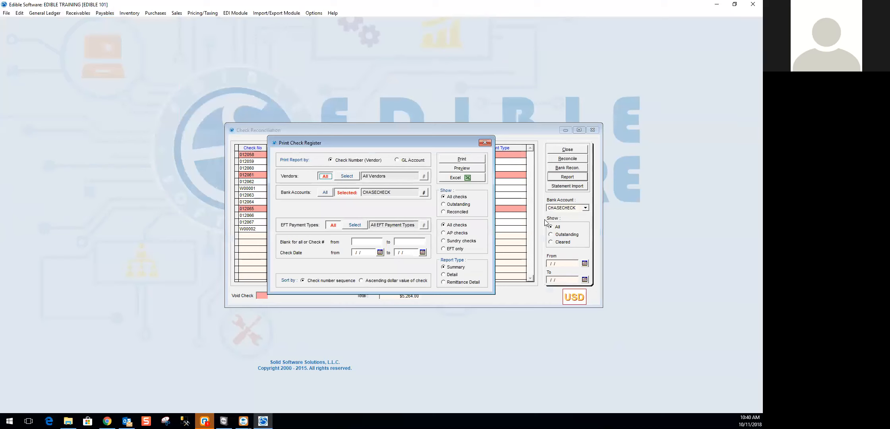
pyautogui.click(485, 144)
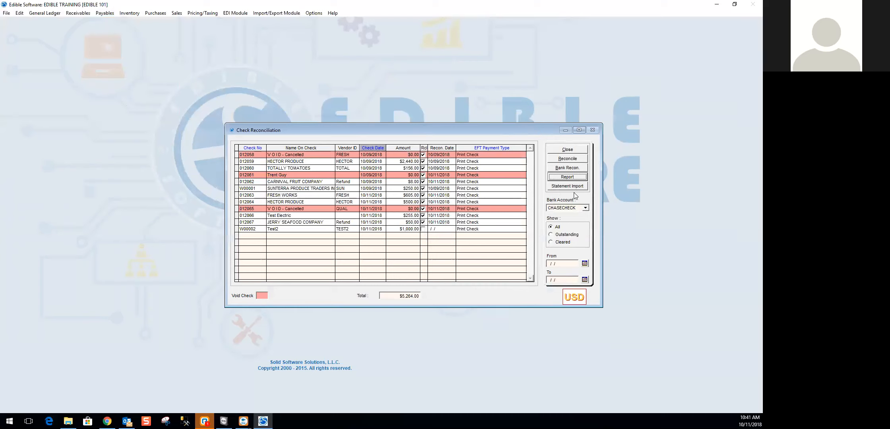
pyautogui.click(569, 150)
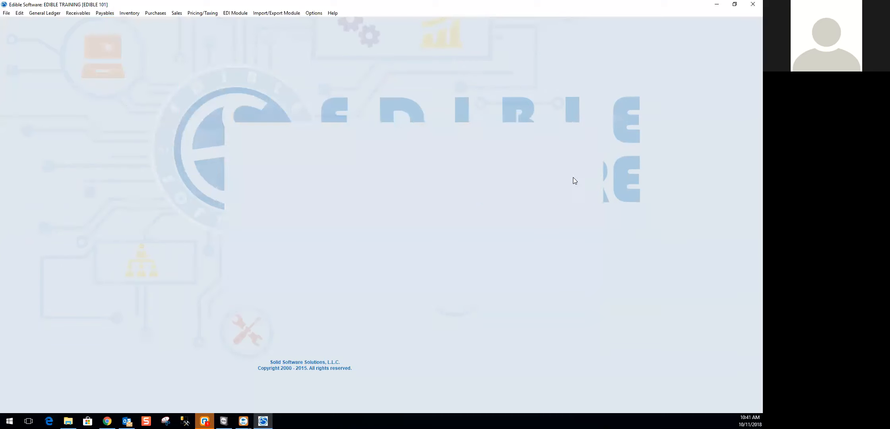
pyautogui.click(105, 14)
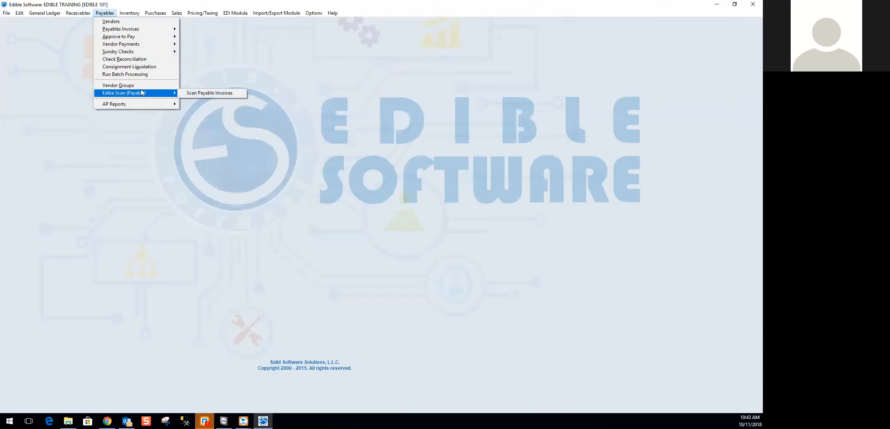
pyautogui.moveTo(142, 93)
pyautogui.moveTo(170, 95)
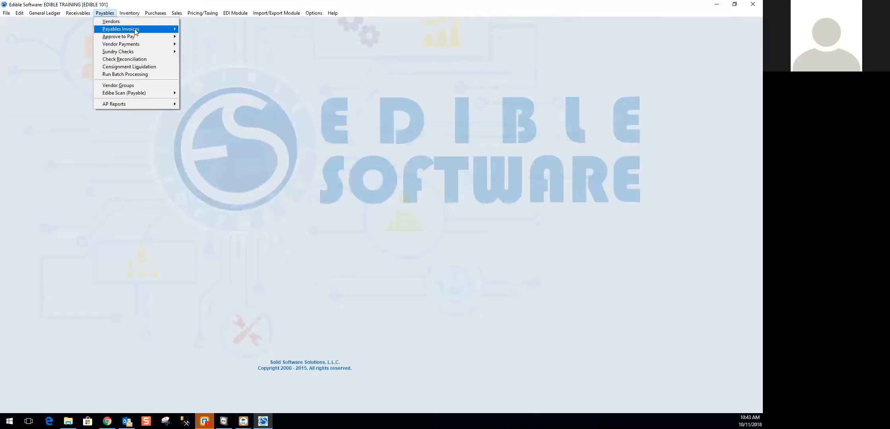
pyautogui.moveTo(136, 32)
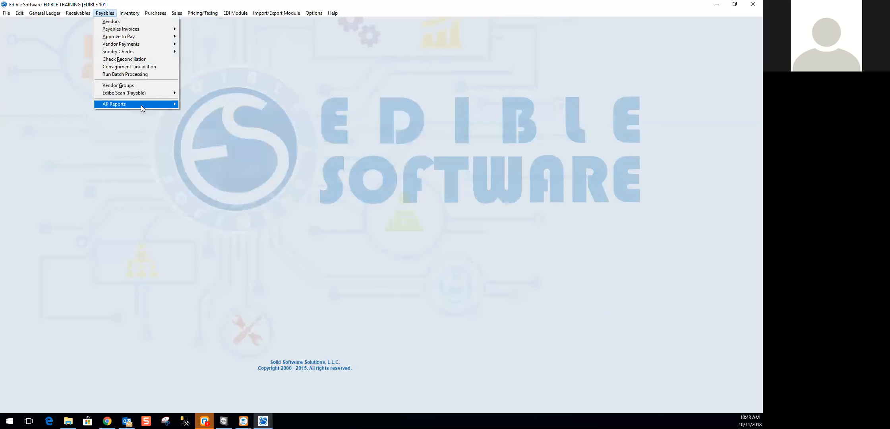
pyautogui.click(321, 46)
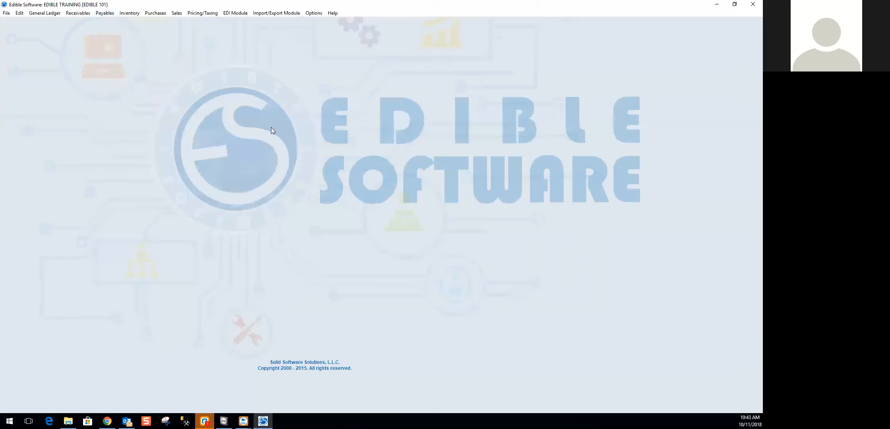